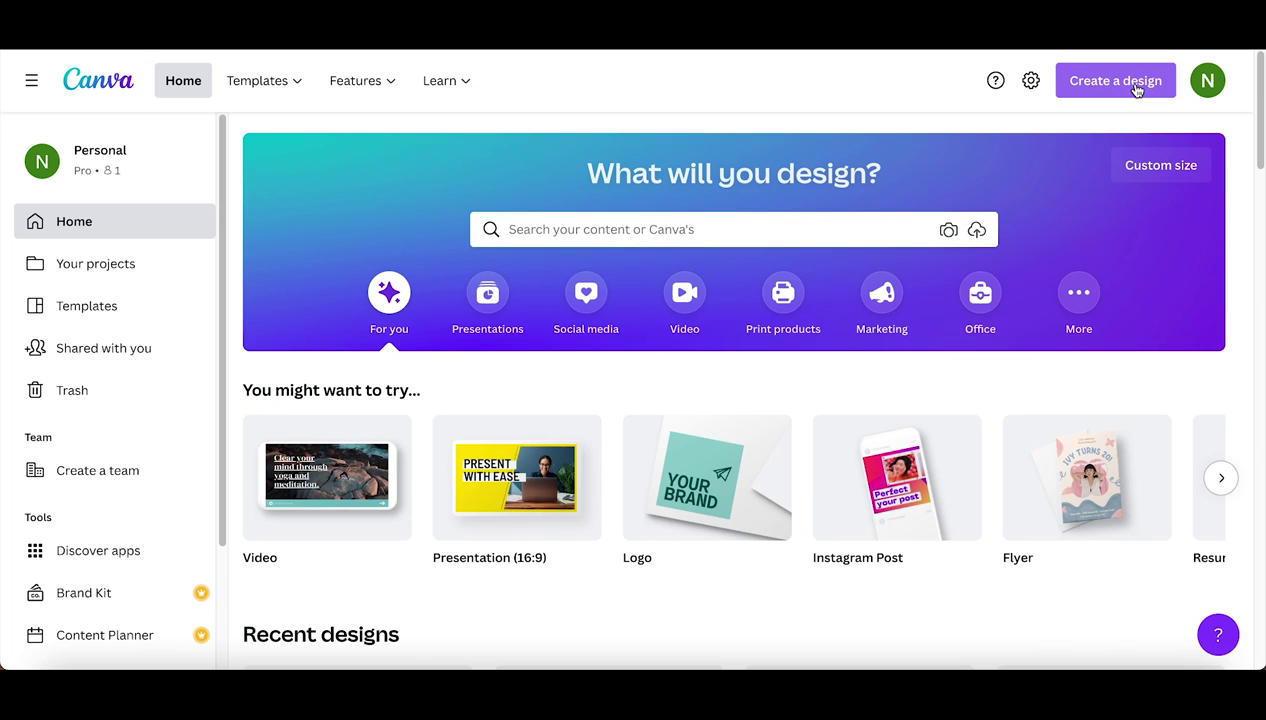
Create a custom-size Canva design in inches, 2.75 wide by 4.75 tall.
click(1130, 86)
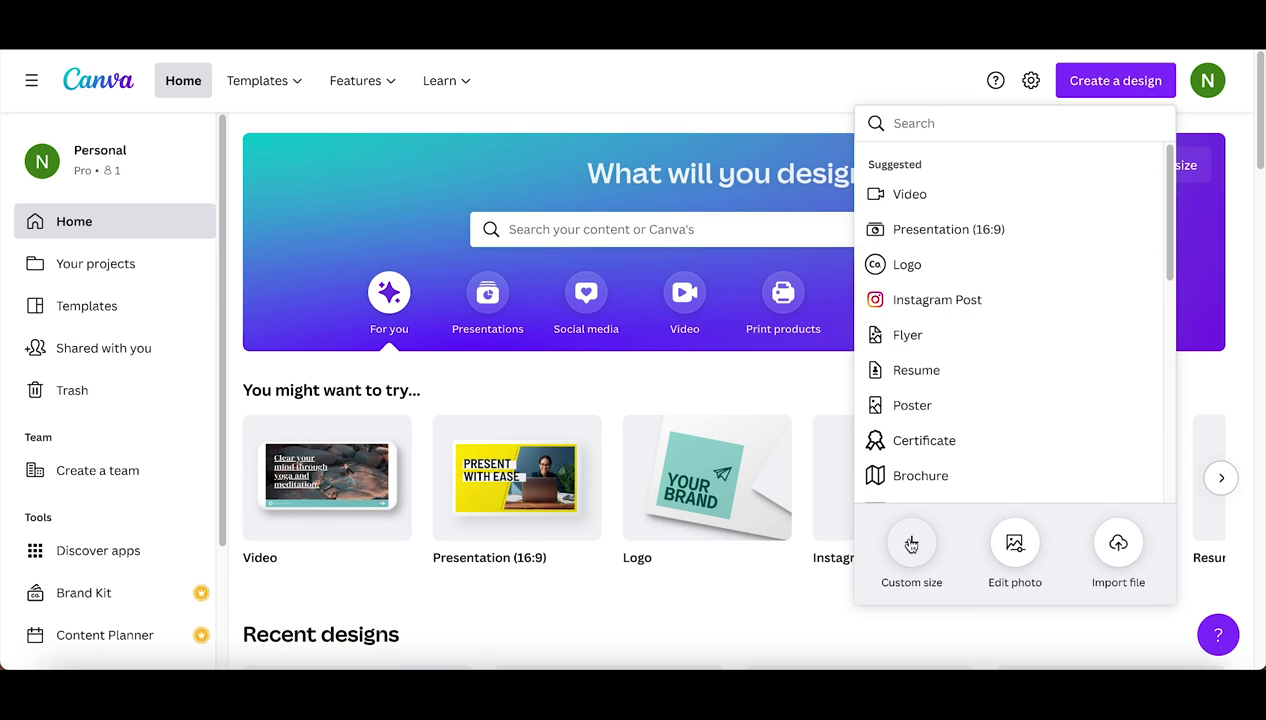
click(911, 544)
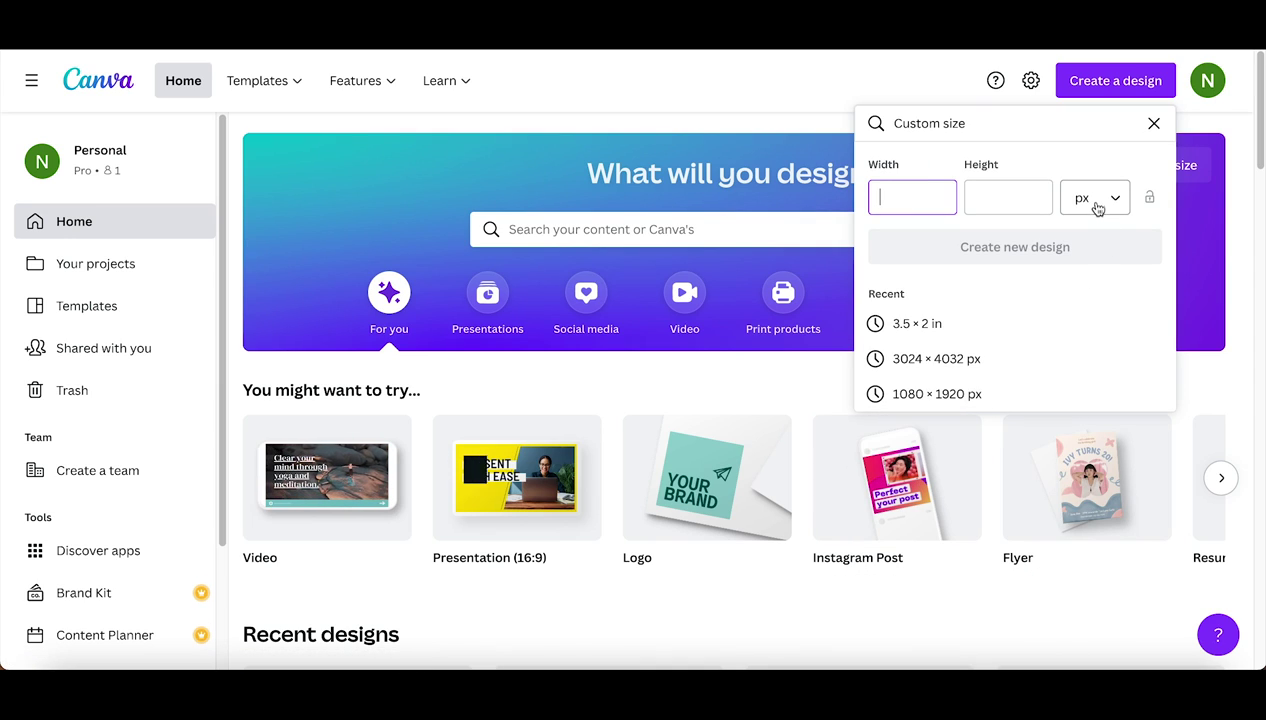
click(1102, 201)
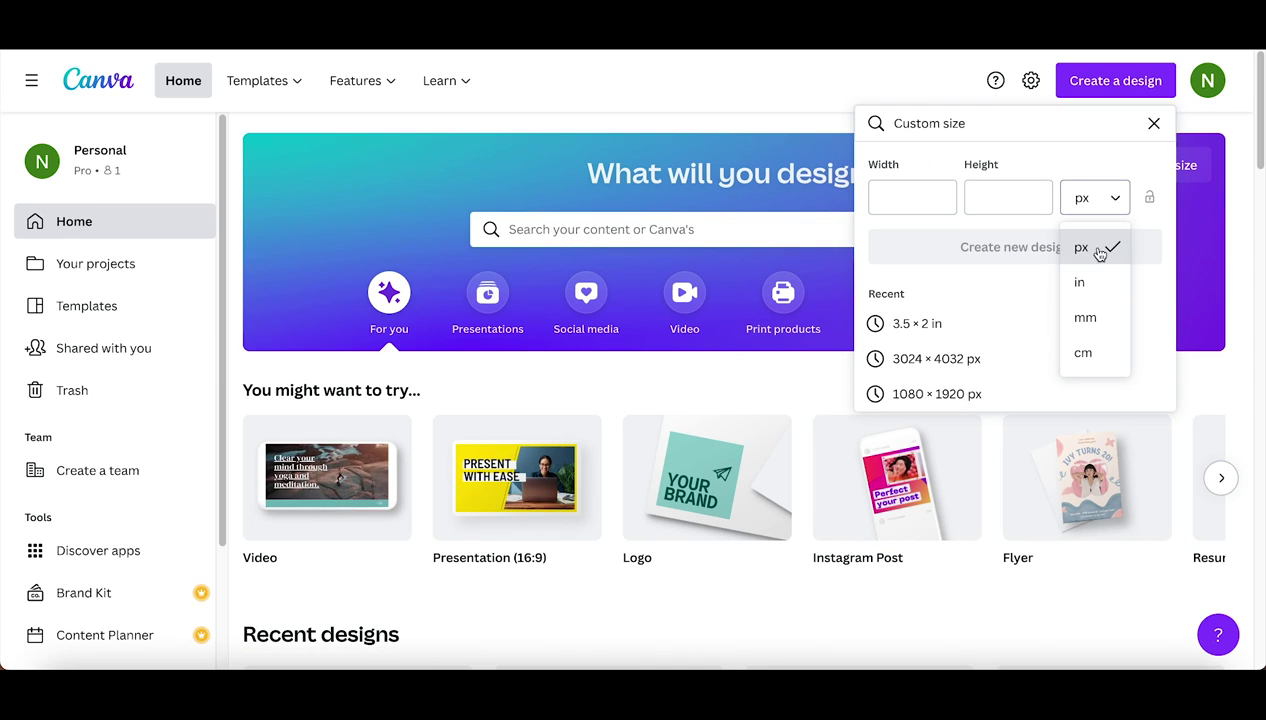
click(1092, 284)
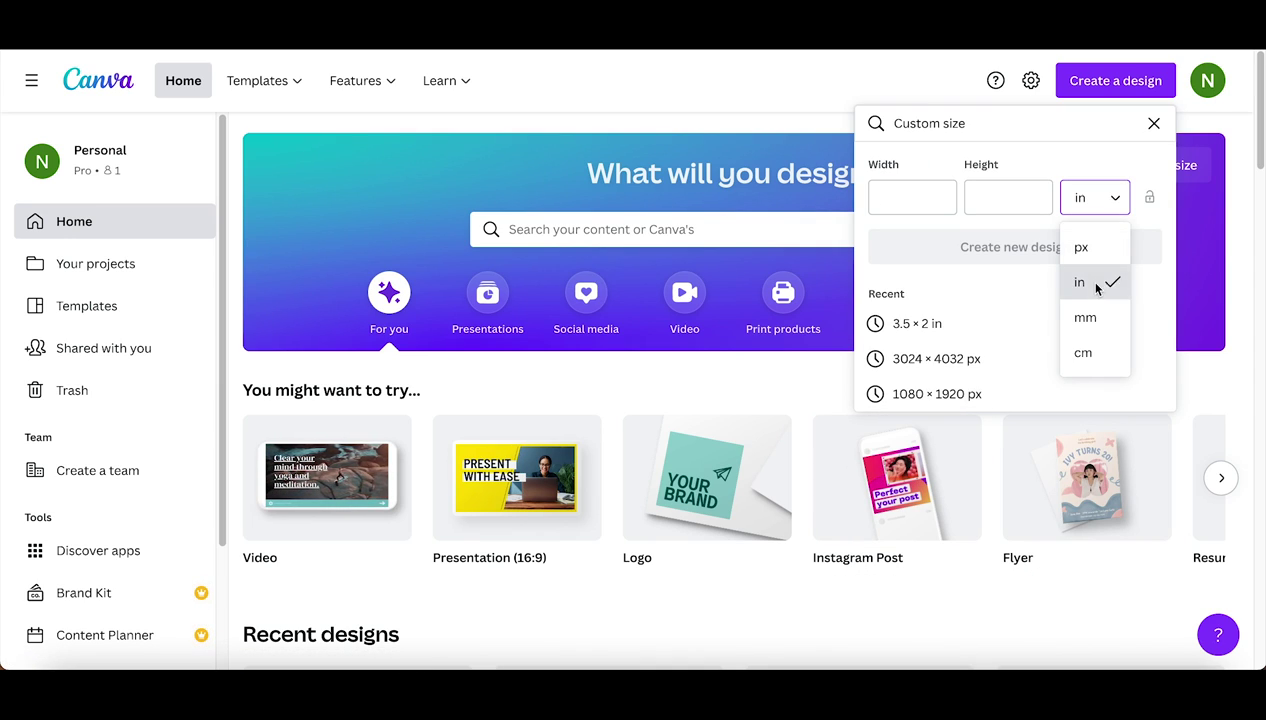
click(932, 206)
text(2.75)
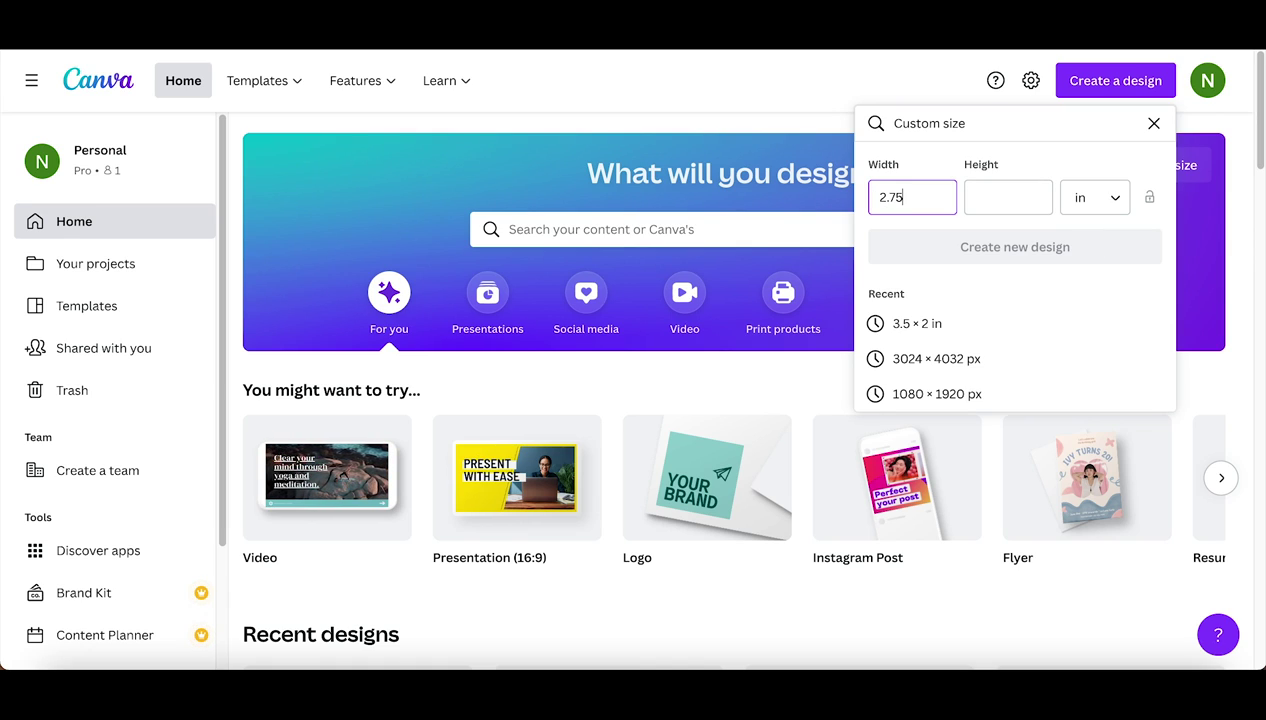
click(998, 197)
text(4.75)
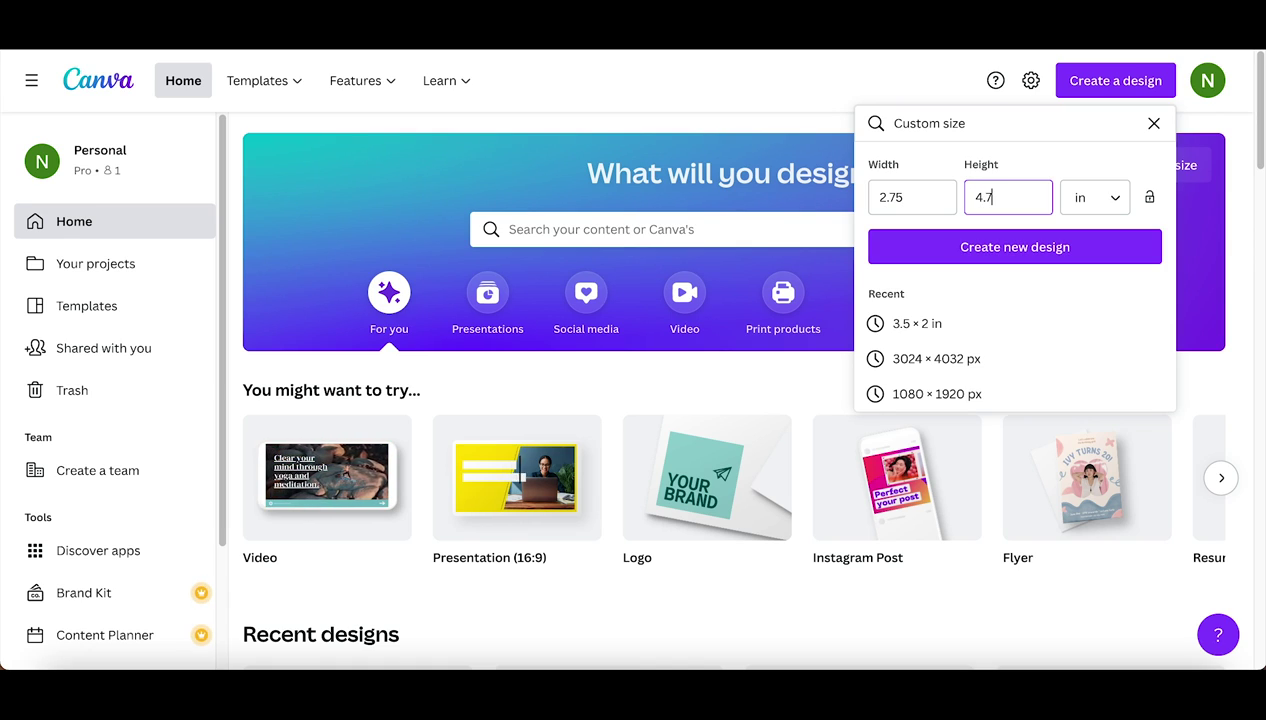
click(963, 249)
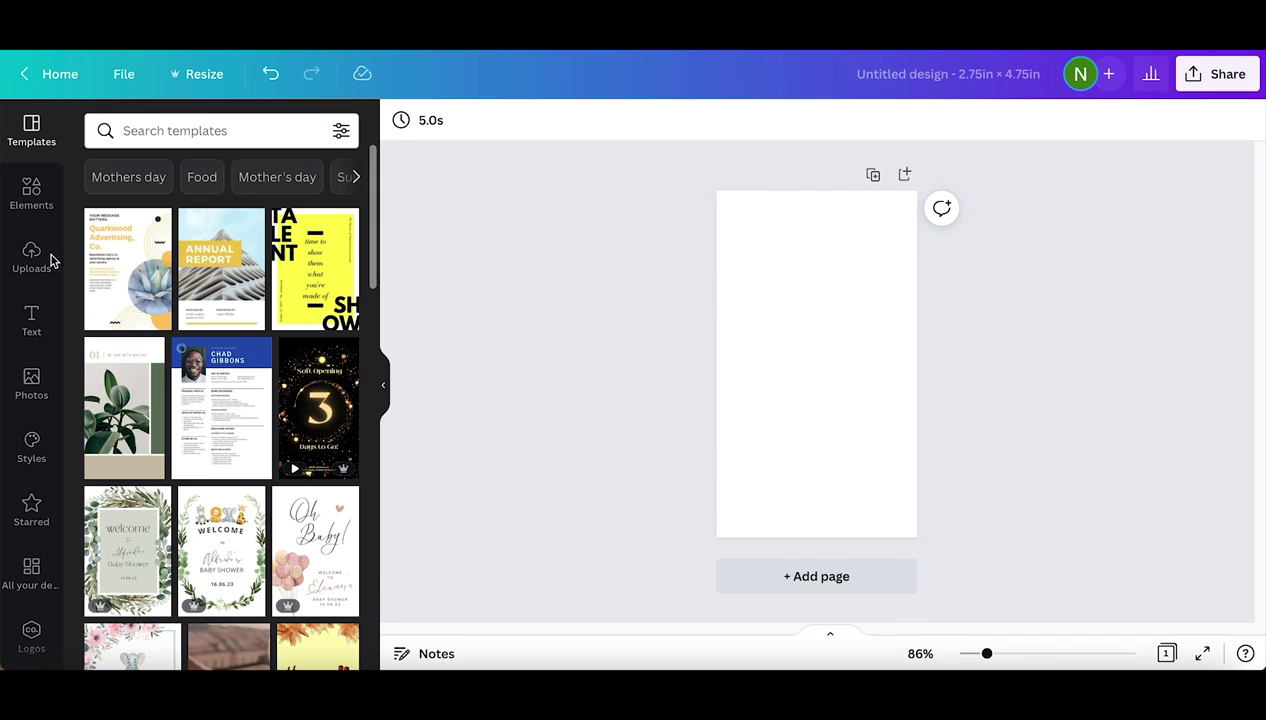
Add a square outline shape from Lines & Shapes and make its outline black.
click(31, 195)
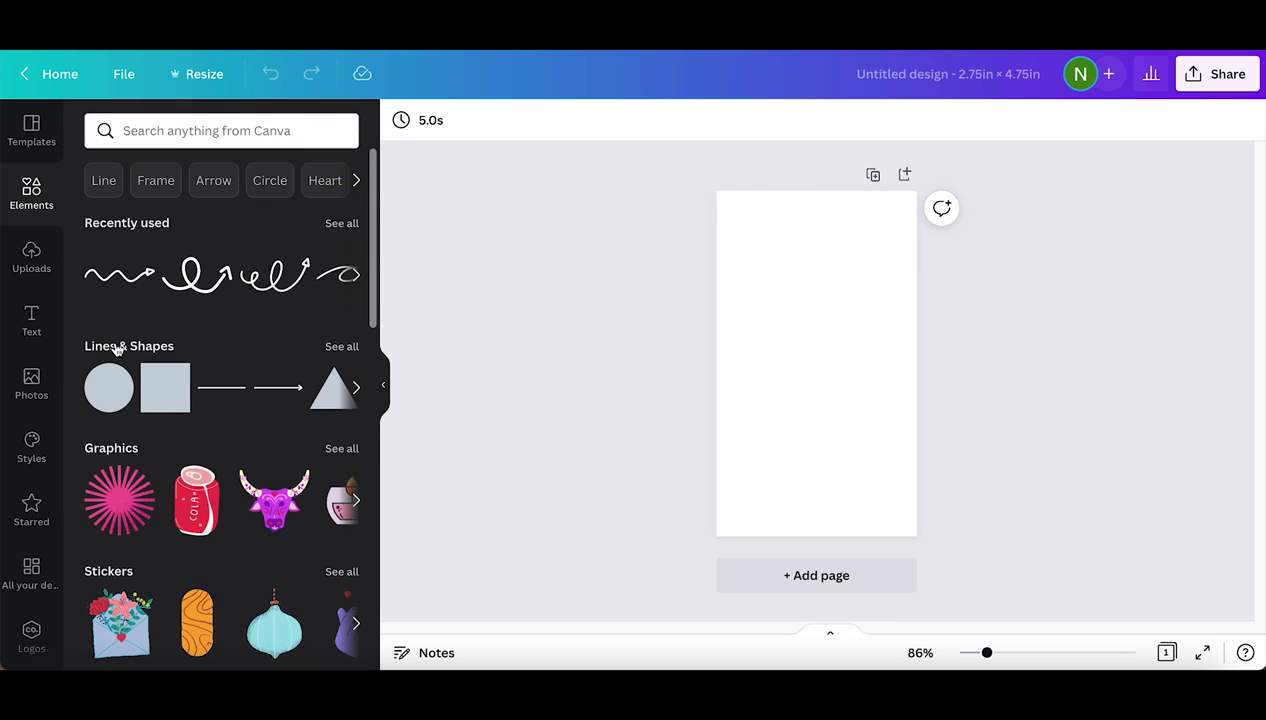
click(339, 350)
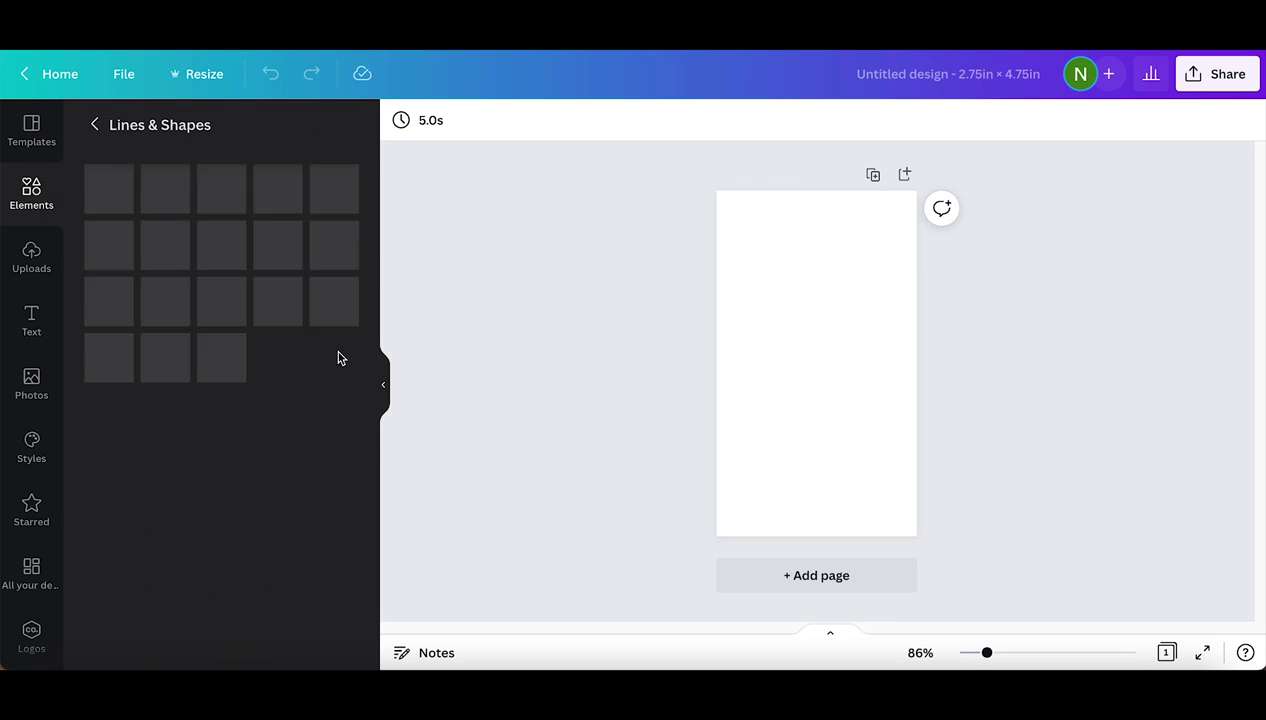
drag(364, 232, 370, 360)
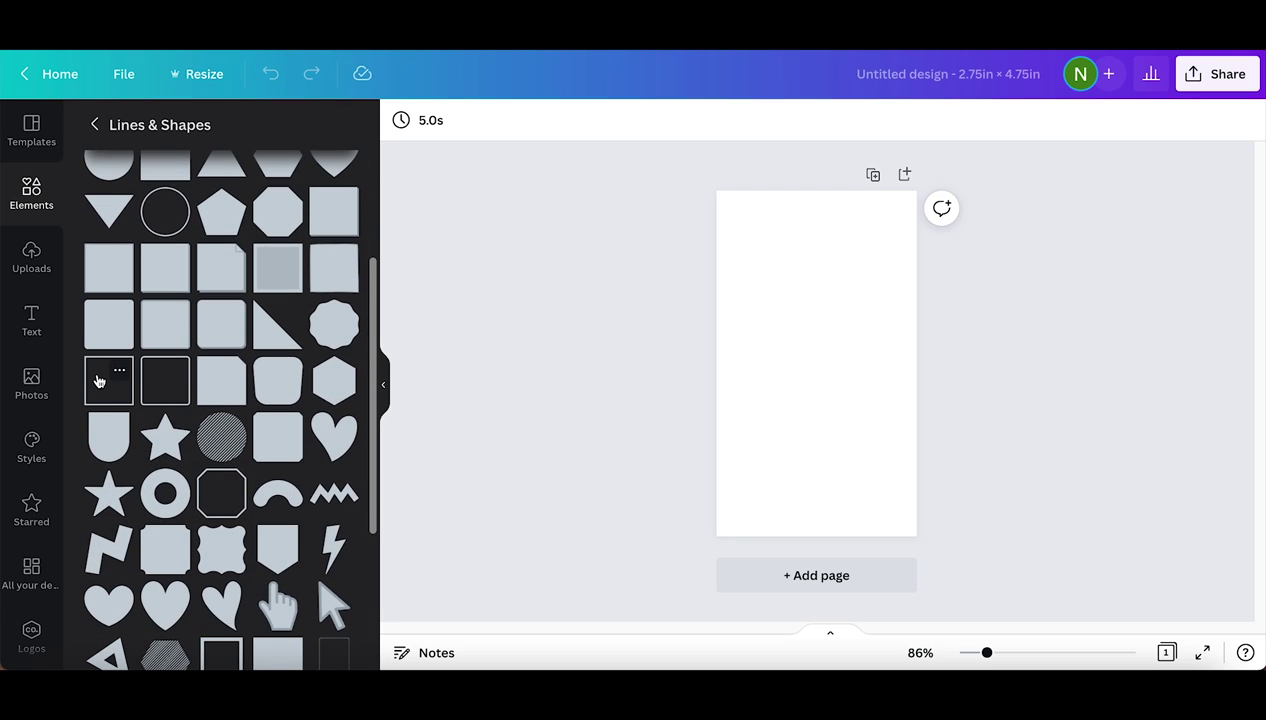
click(99, 381)
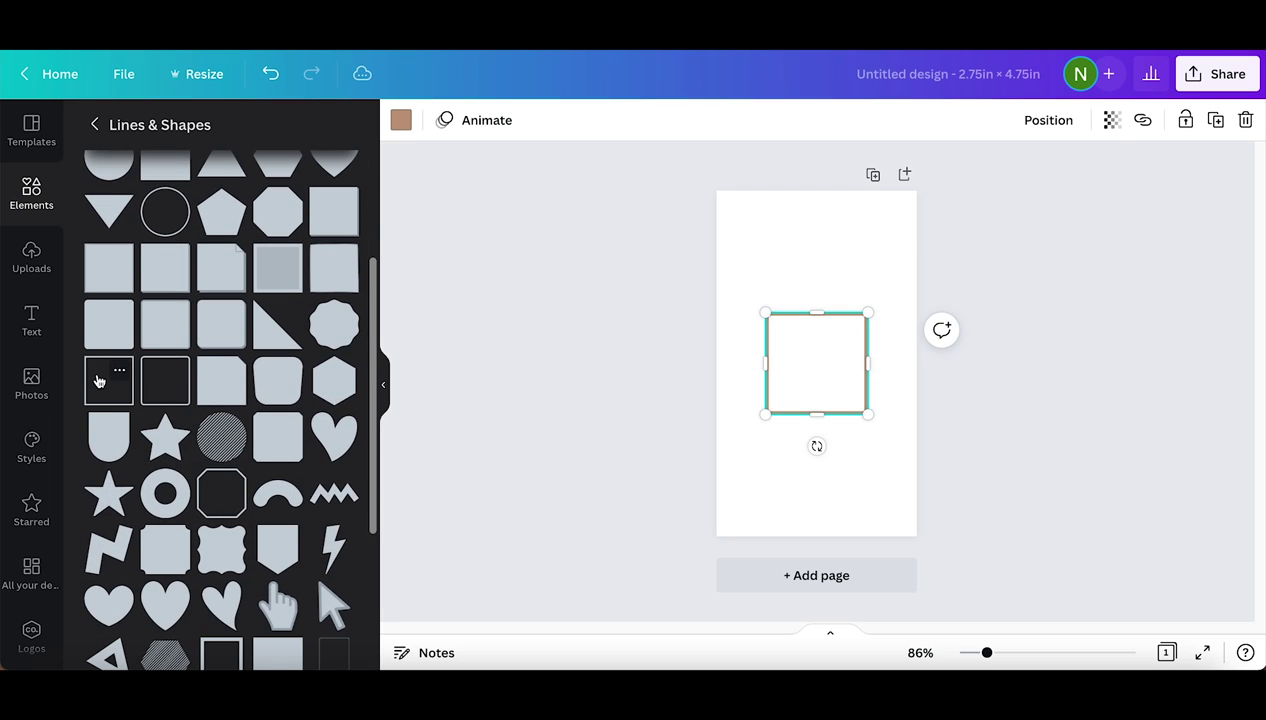
click(401, 120)
click(109, 339)
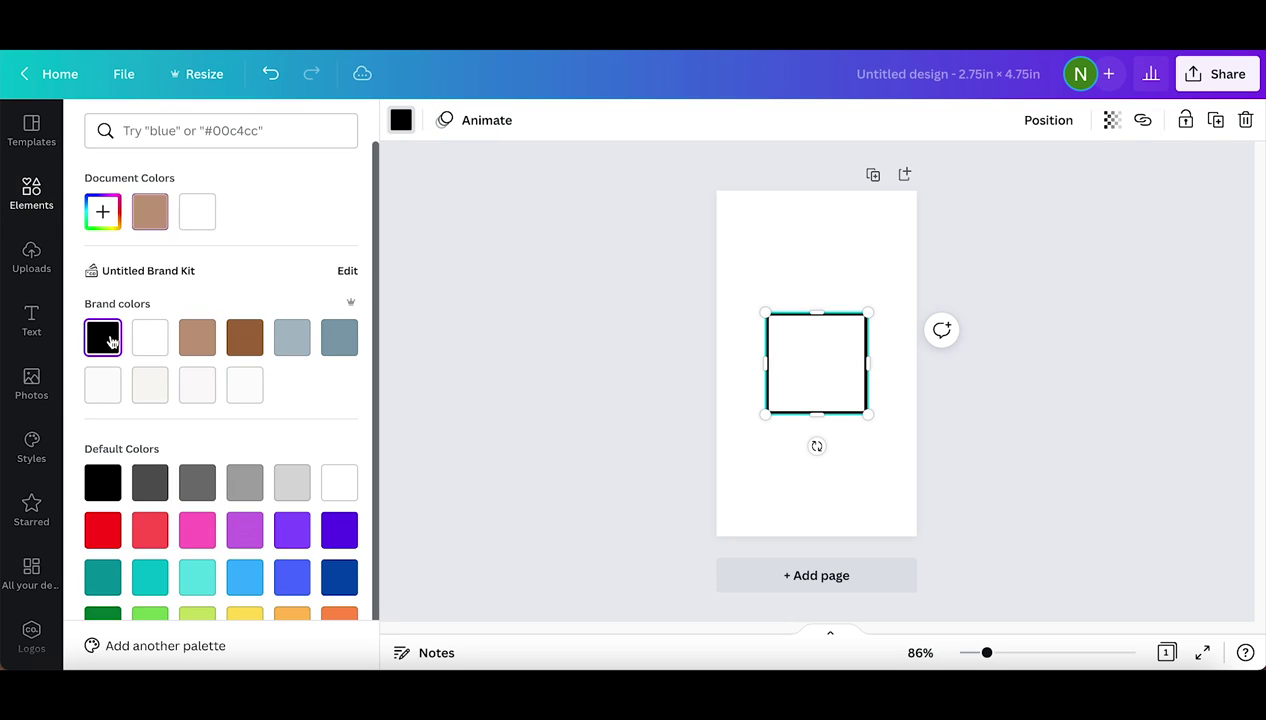
Stretch the outline into a 2.5 × 4.5 in rectangle framing the page.
drag(817, 305, 816, 202)
drag(768, 307, 727, 306)
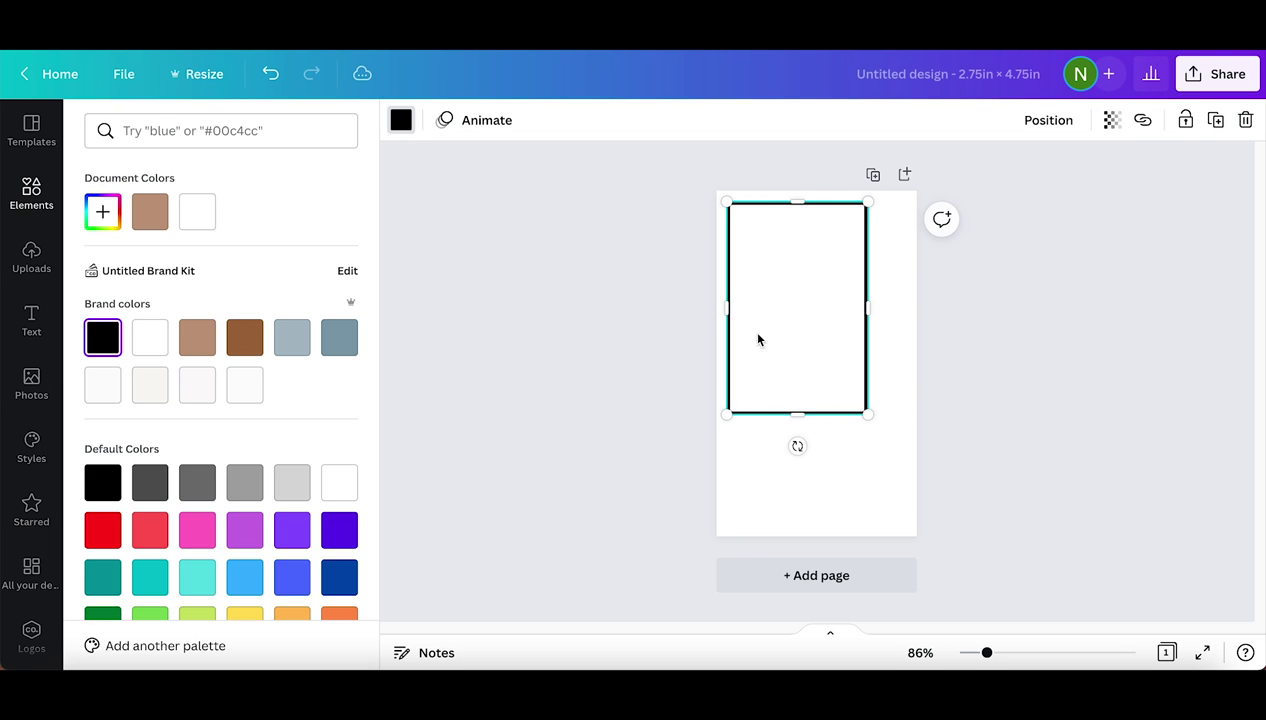
drag(797, 416, 799, 526)
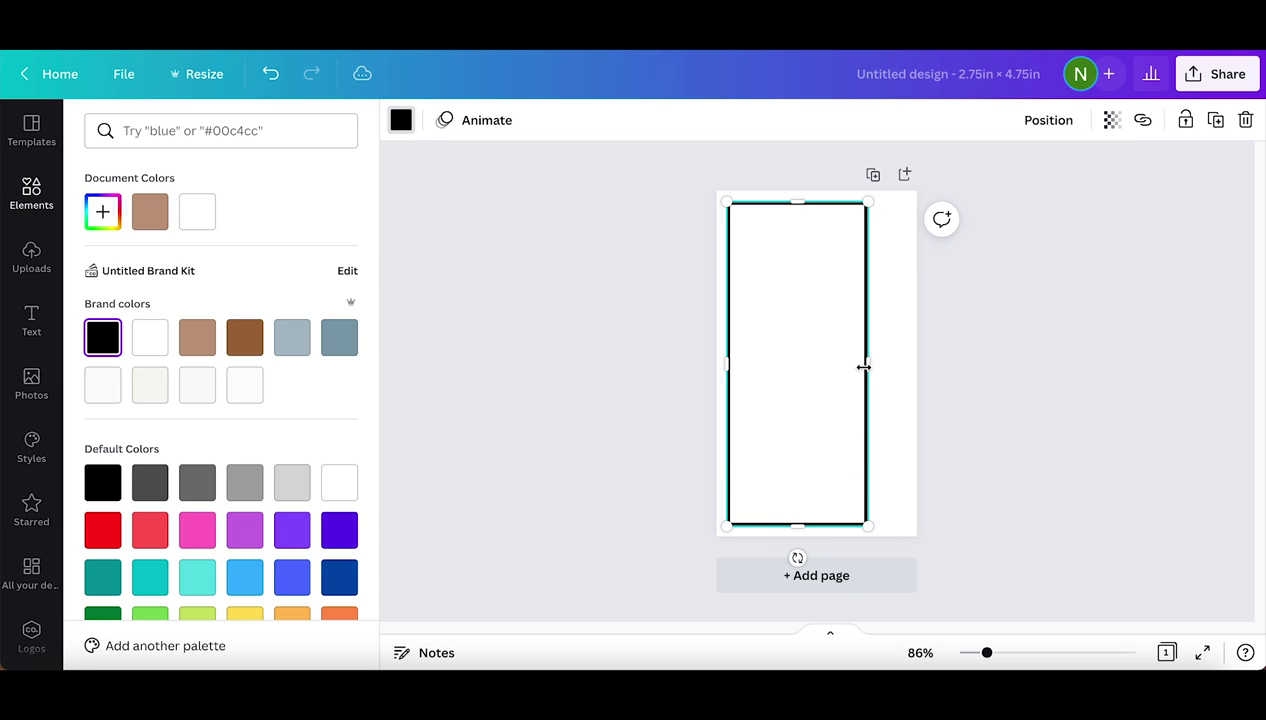
drag(866, 365, 905, 364)
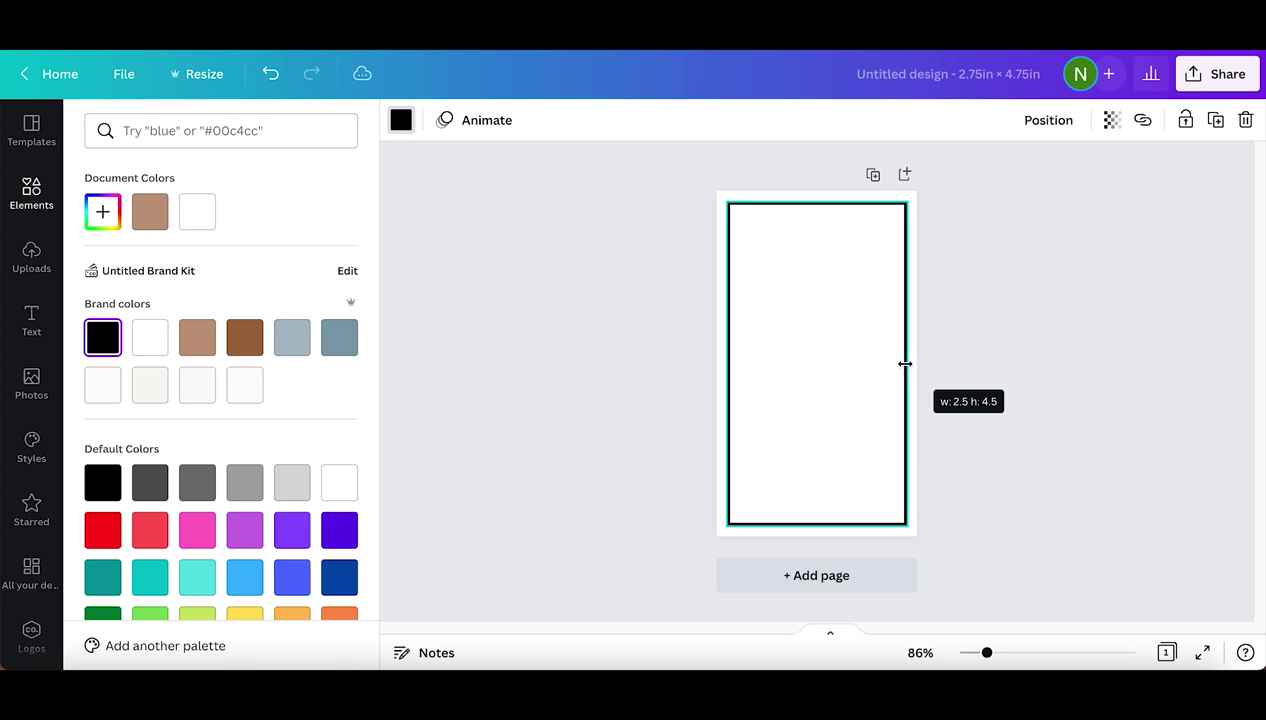
drag(905, 364, 905, 364)
click(517, 348)
Add a heading reading 'LAUNDRY DETERGENT' and move it into the label's upper half.
click(31, 326)
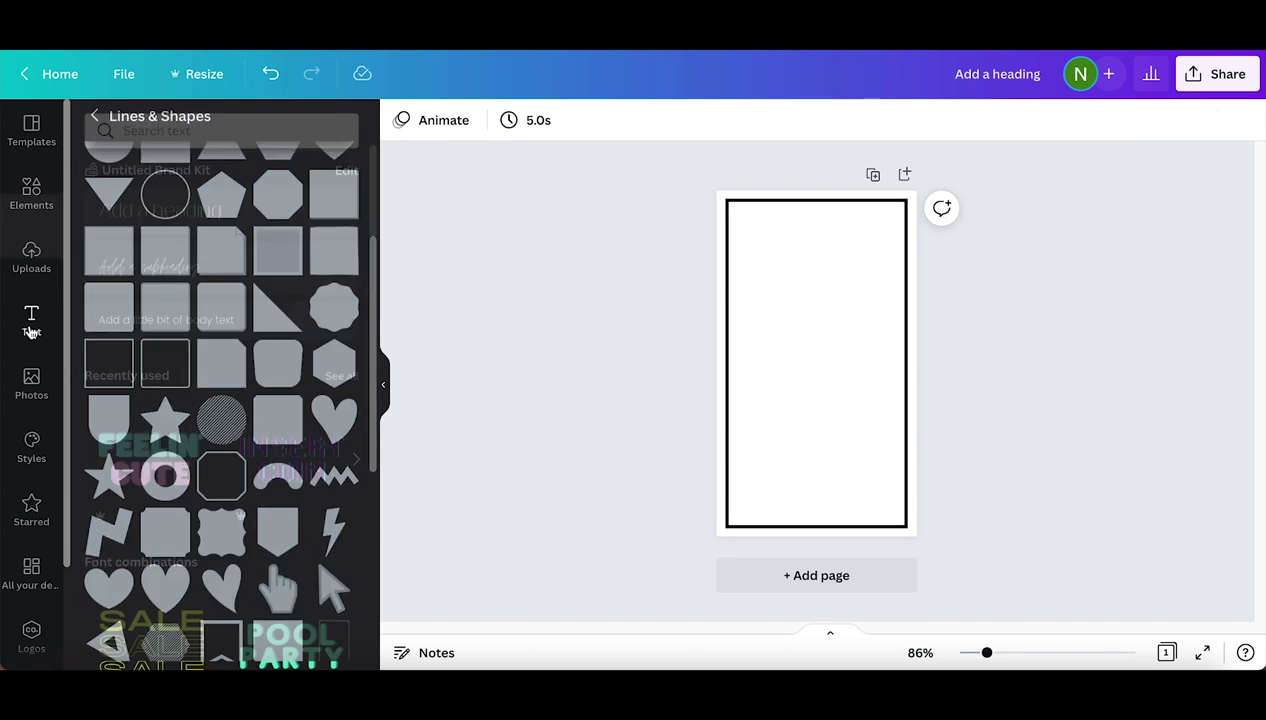
click(146, 219)
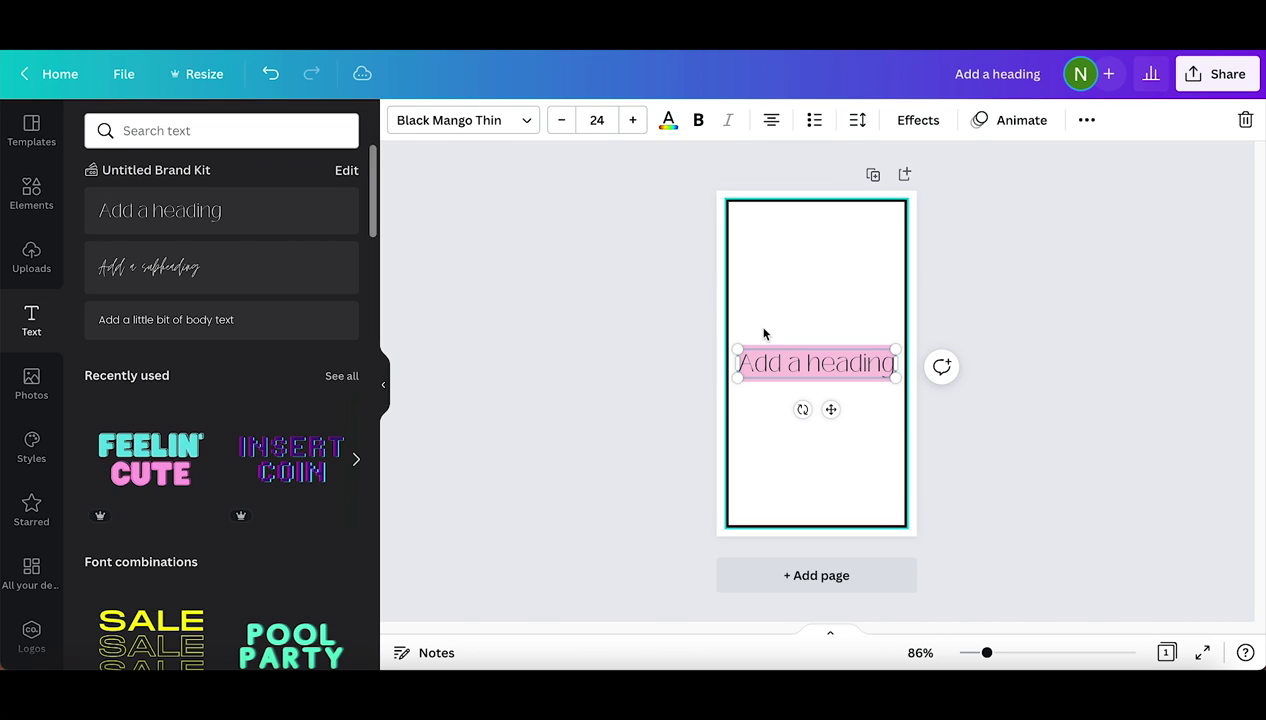
text(LAUND)
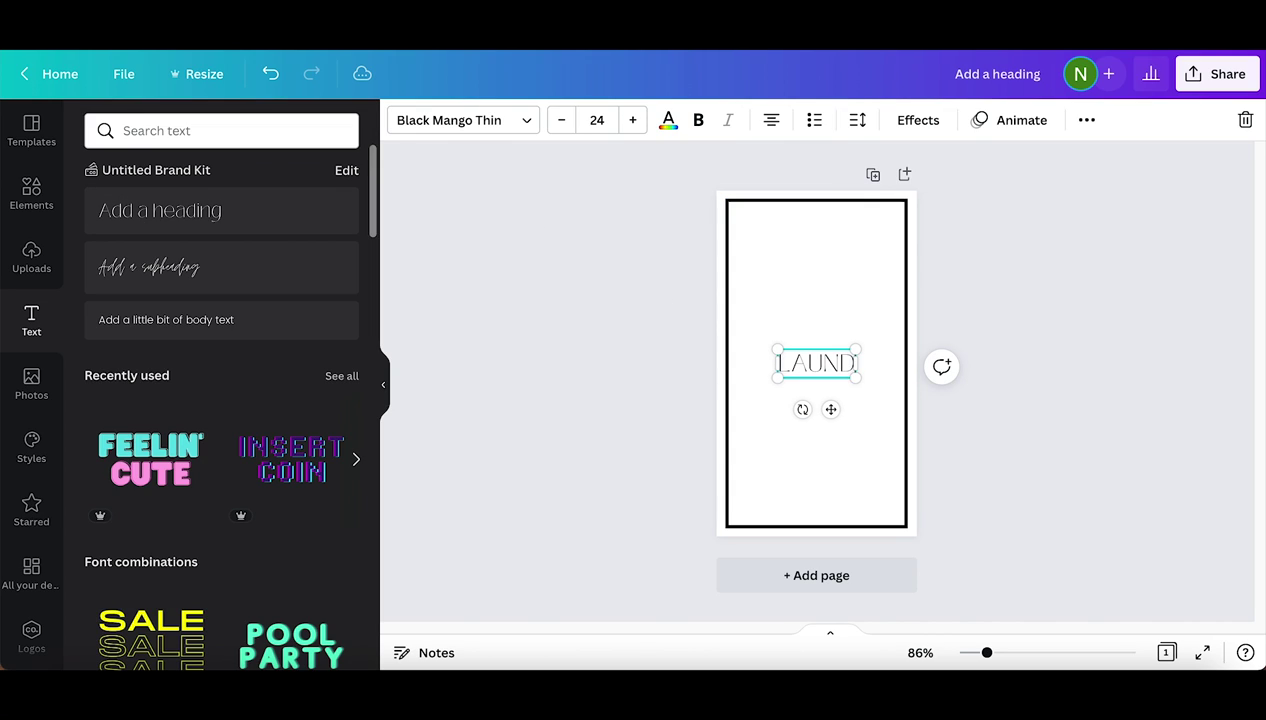
text(RY DETERGENT)
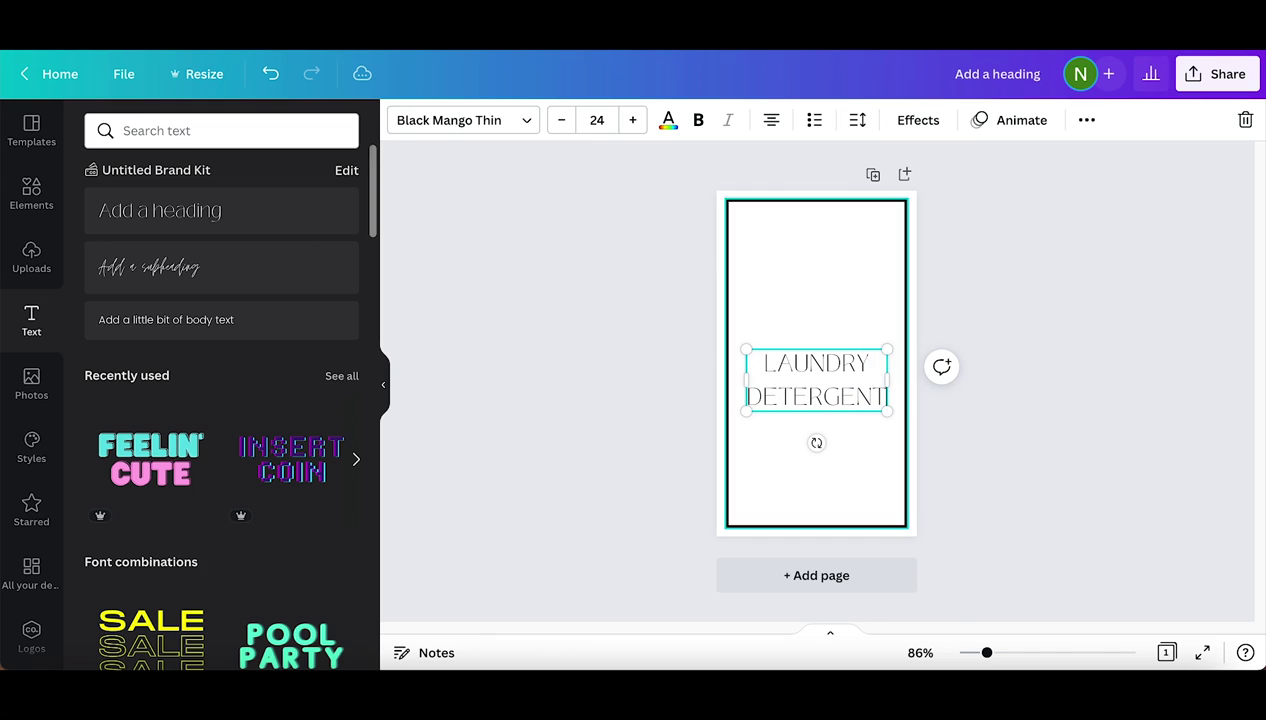
click(950, 295)
drag(814, 387, 820, 320)
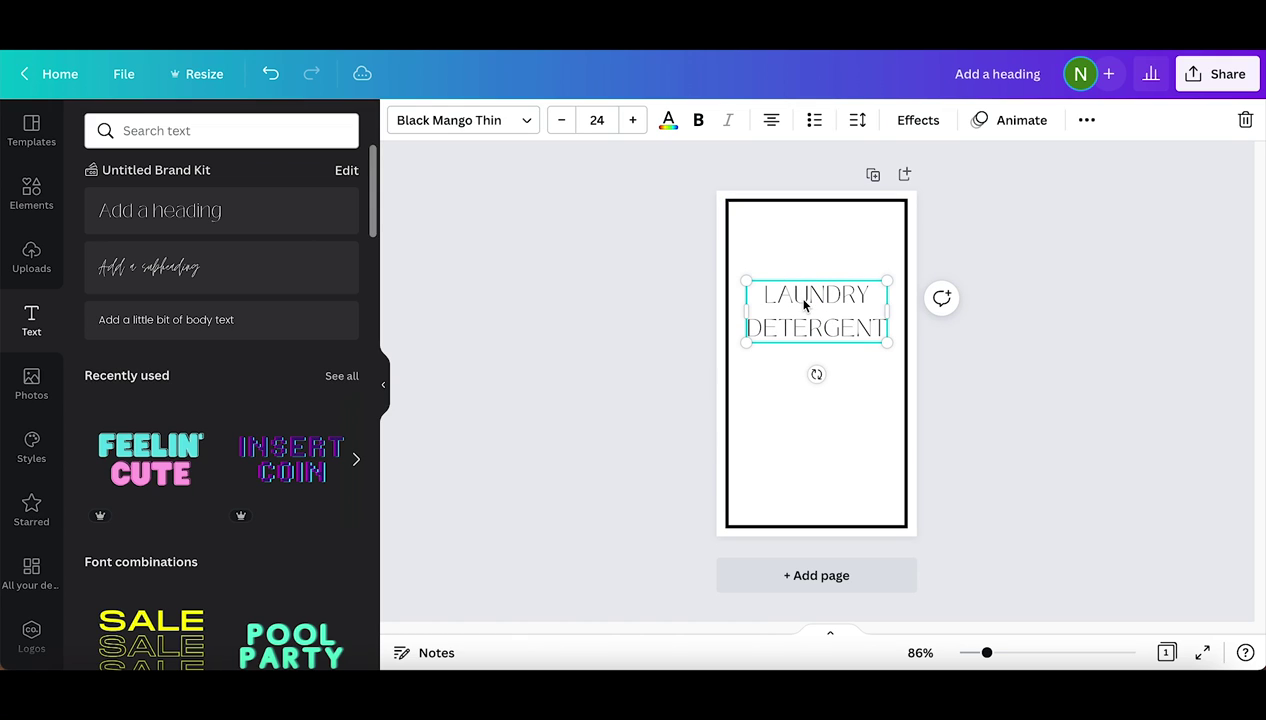
Set the heading font to Bodoni FLF at size 28, then add a subheading box.
click(455, 121)
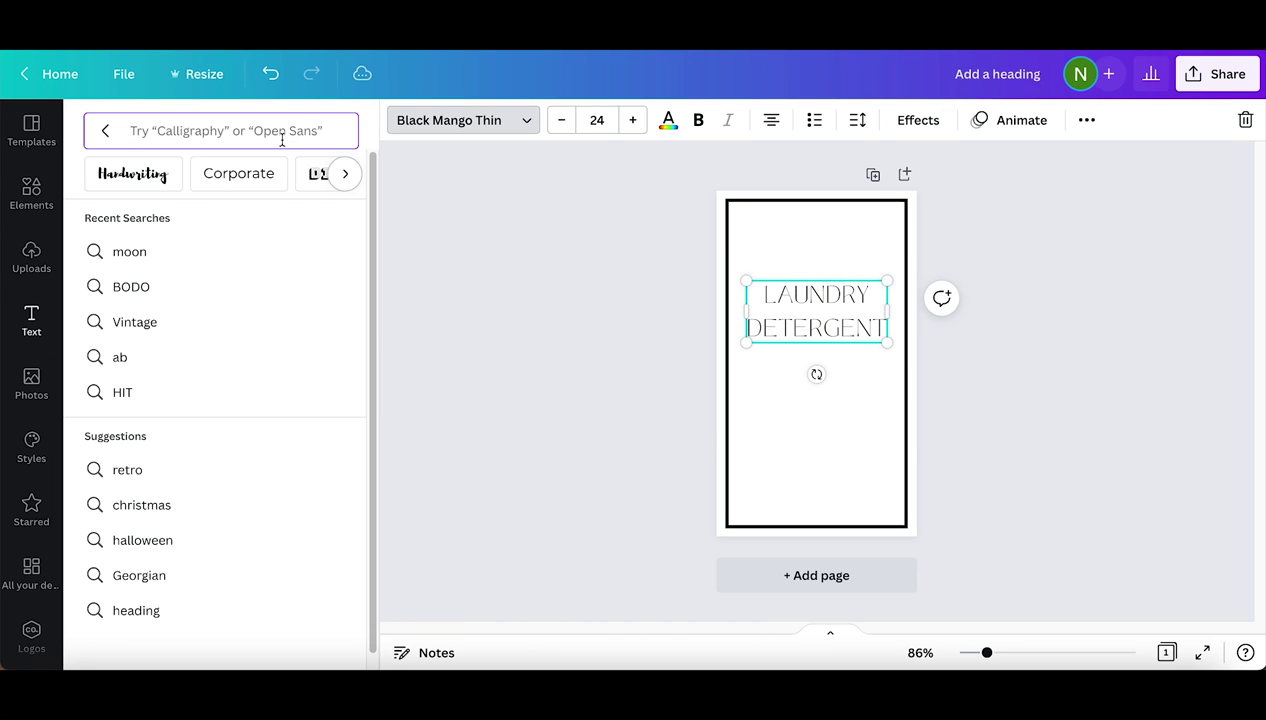
text(BODONI)
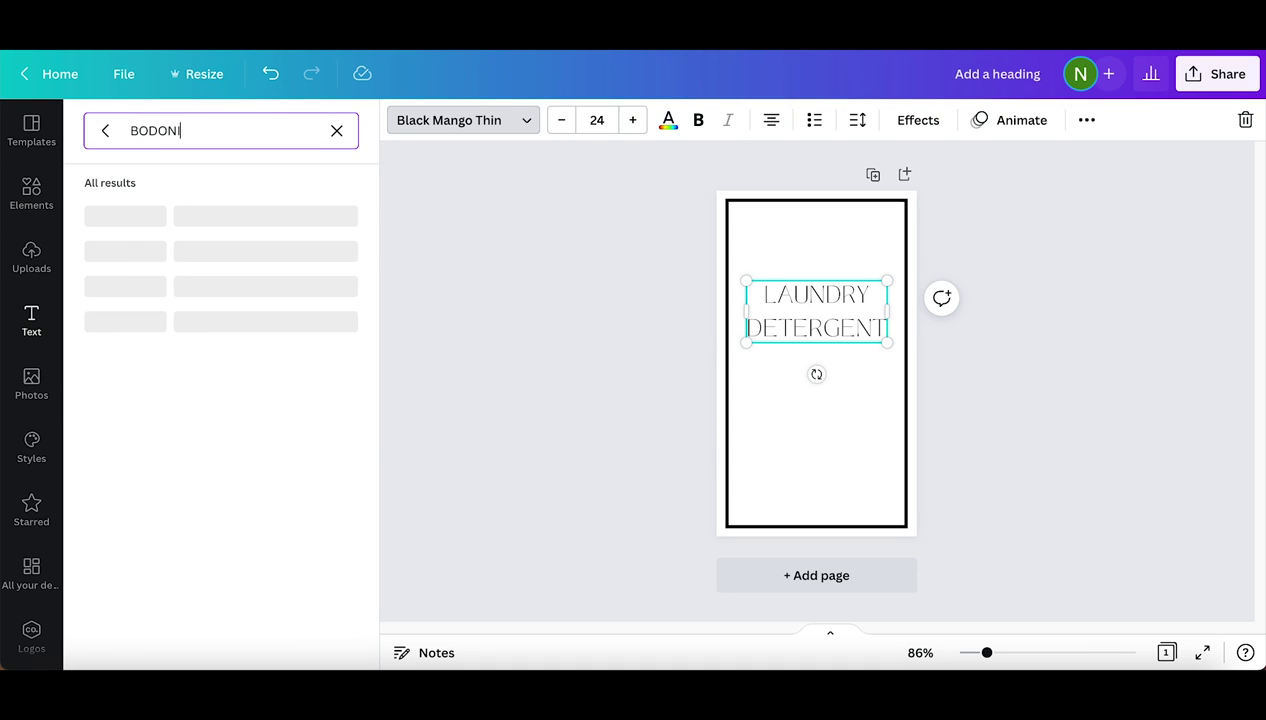
click(175, 218)
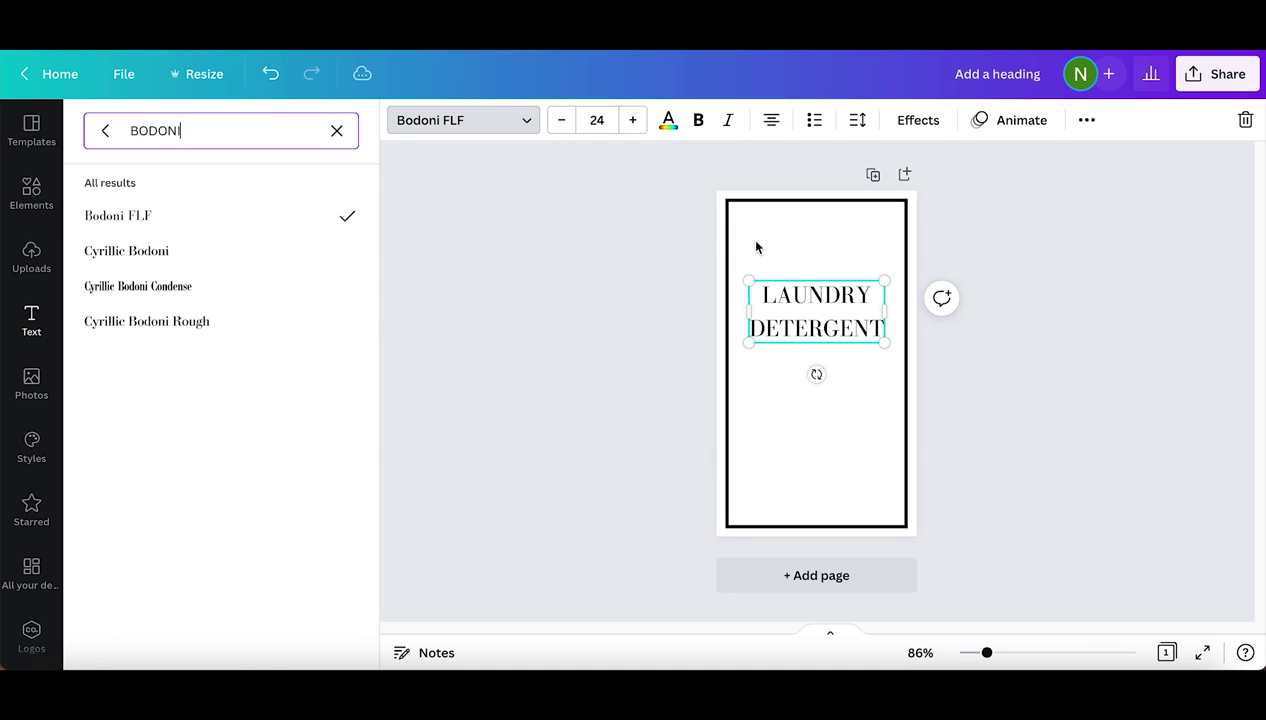
click(800, 295)
click(559, 120)
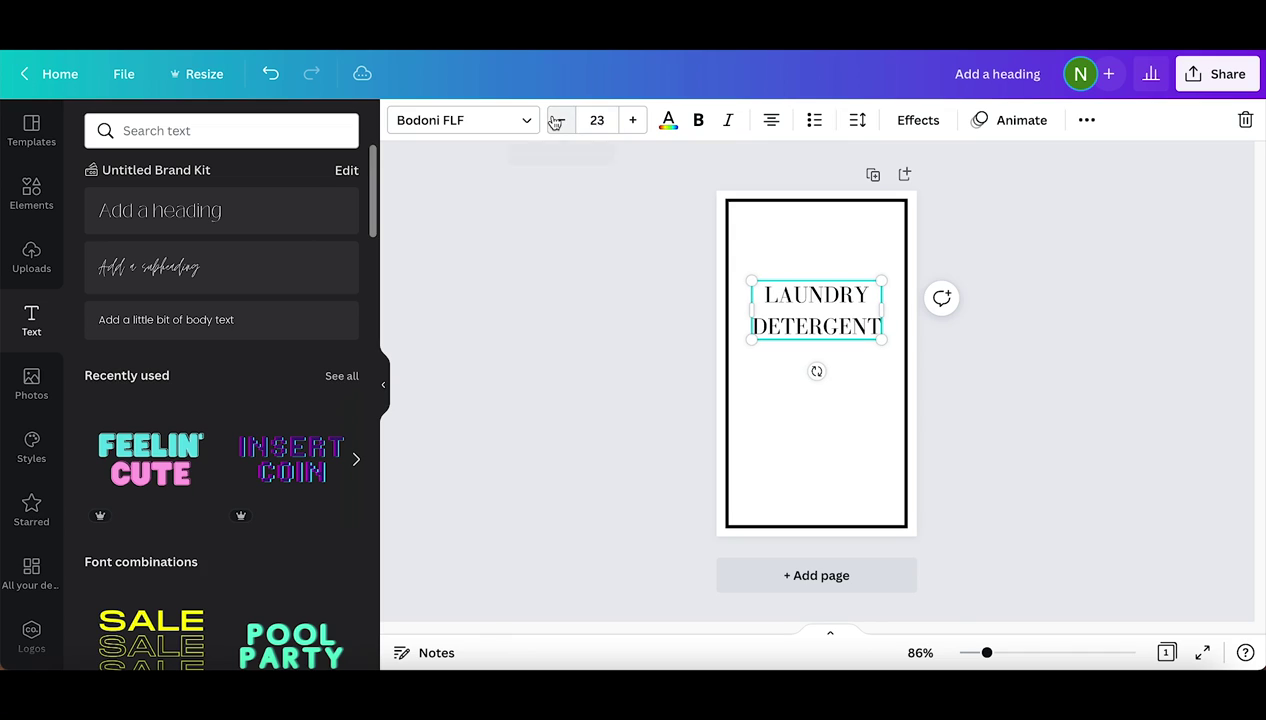
click(633, 121)
click(633, 121)
click(633, 121)
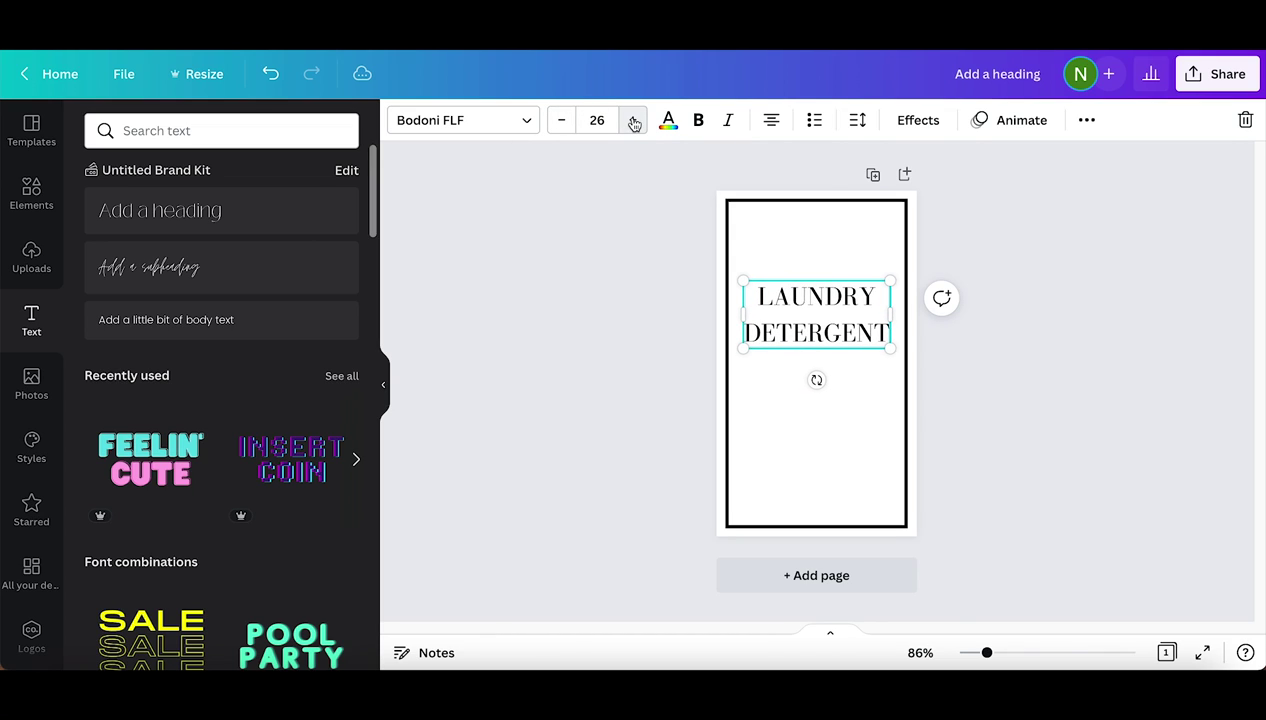
click(633, 121)
click(633, 121)
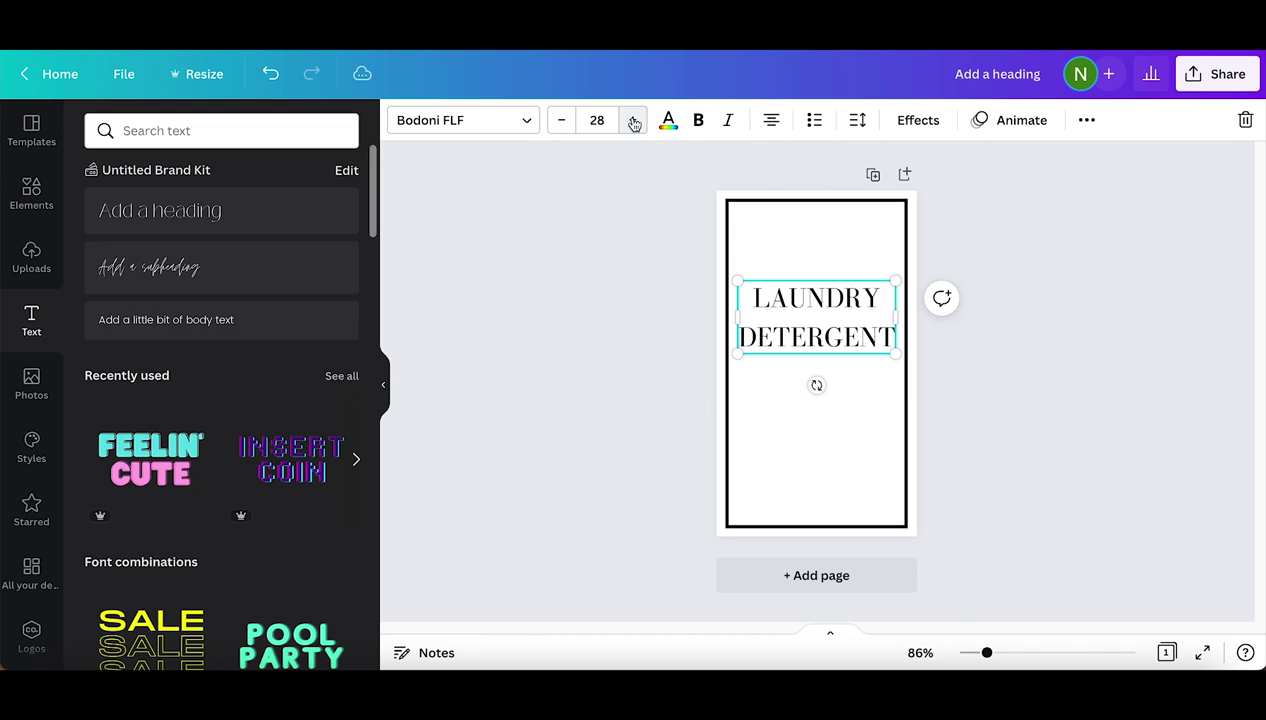
click(180, 287)
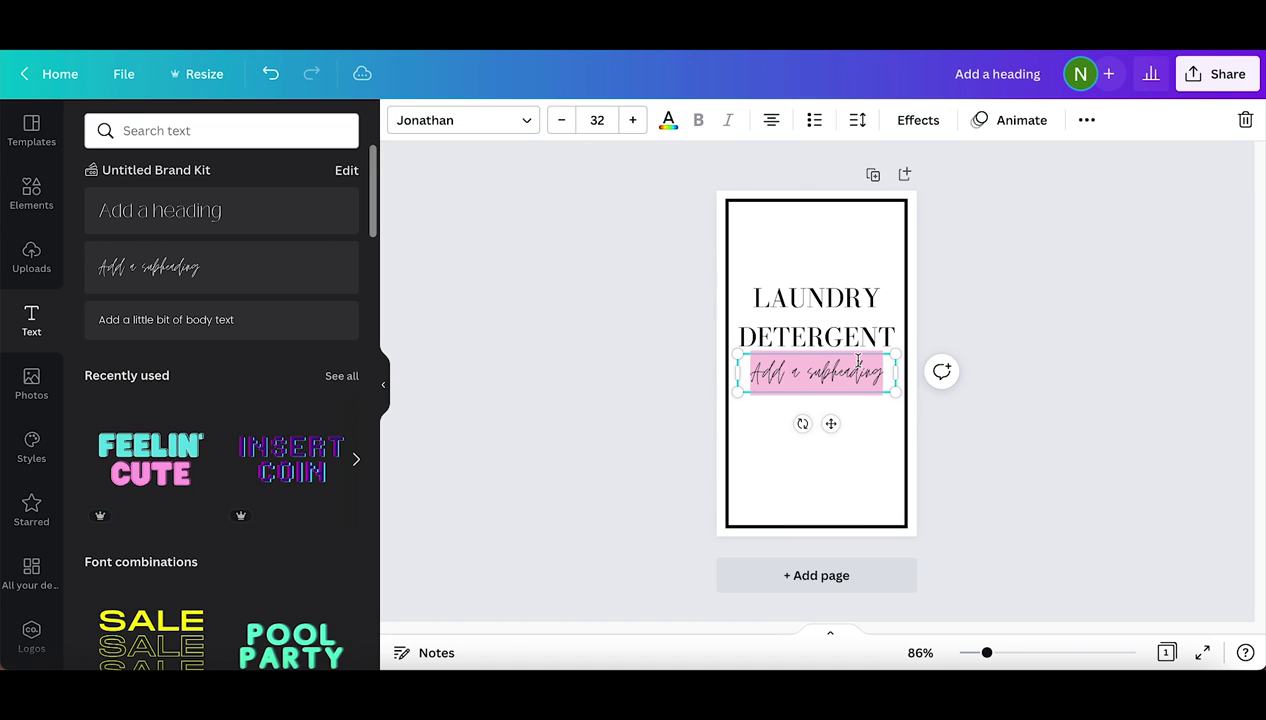
Type 'laundry essentials' as the subheading and reduce its size to 30.
text(laundry e)
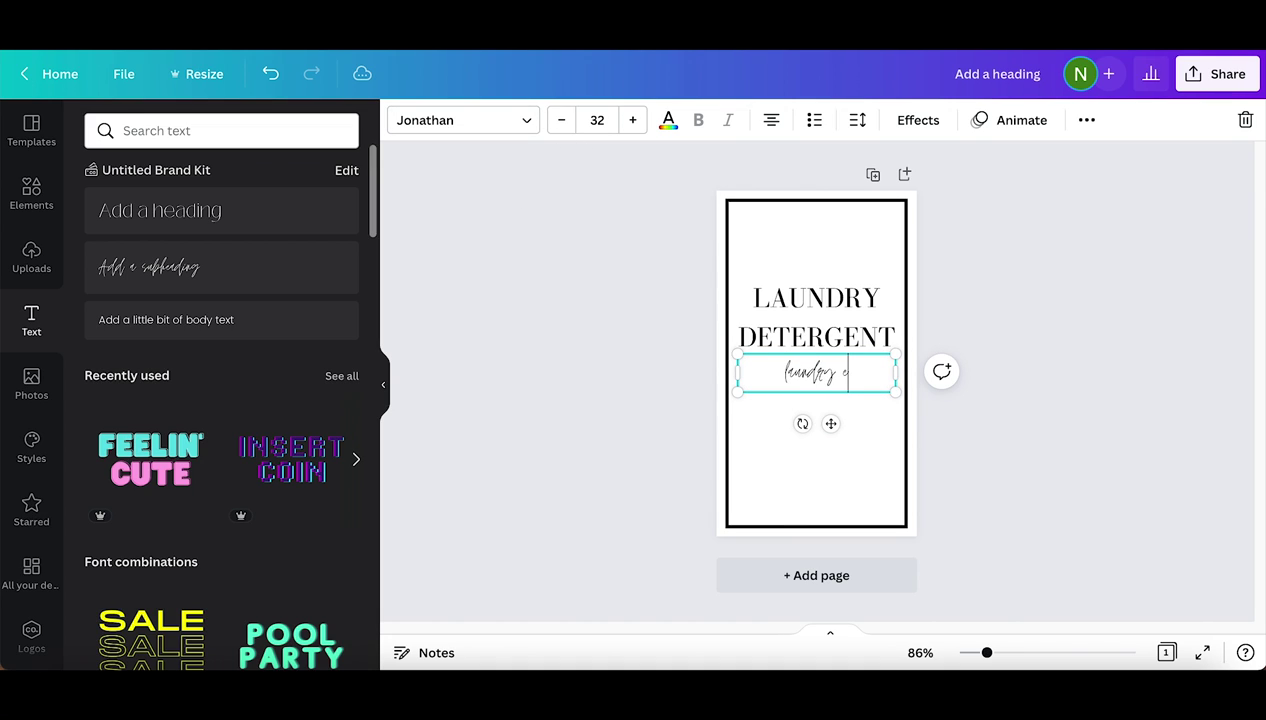
text(ssentials)
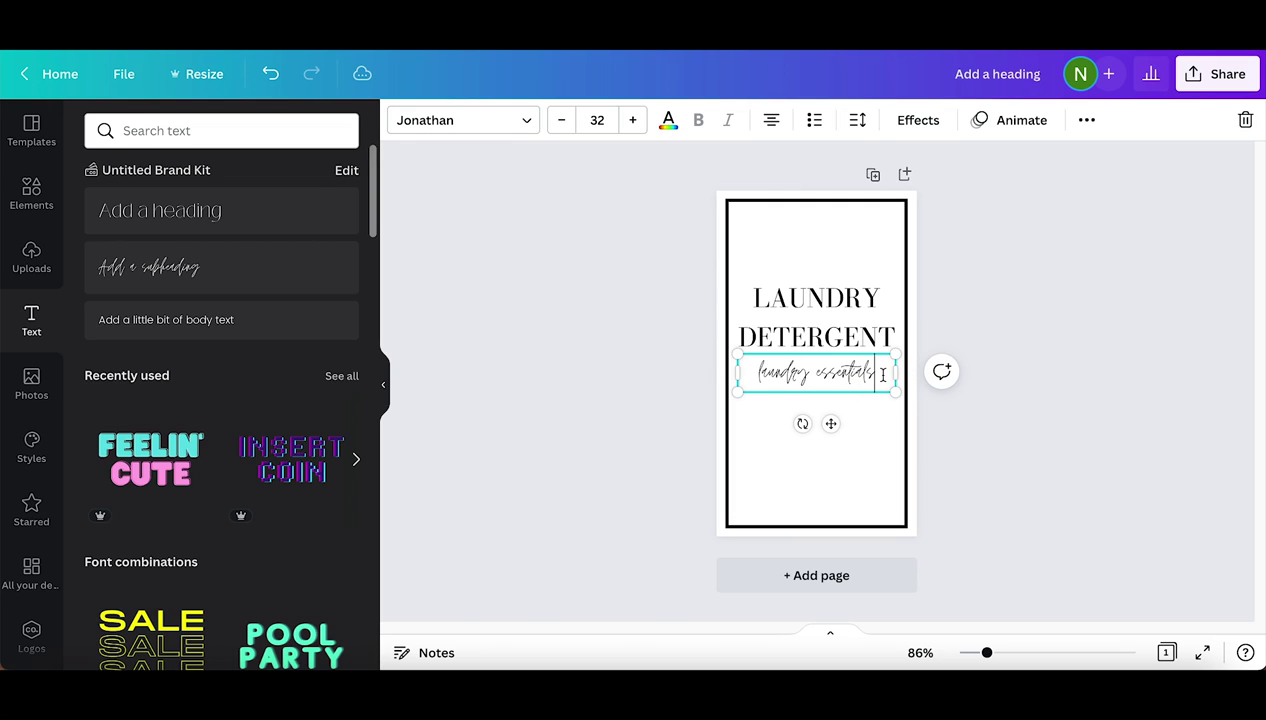
click(561, 120)
click(561, 120)
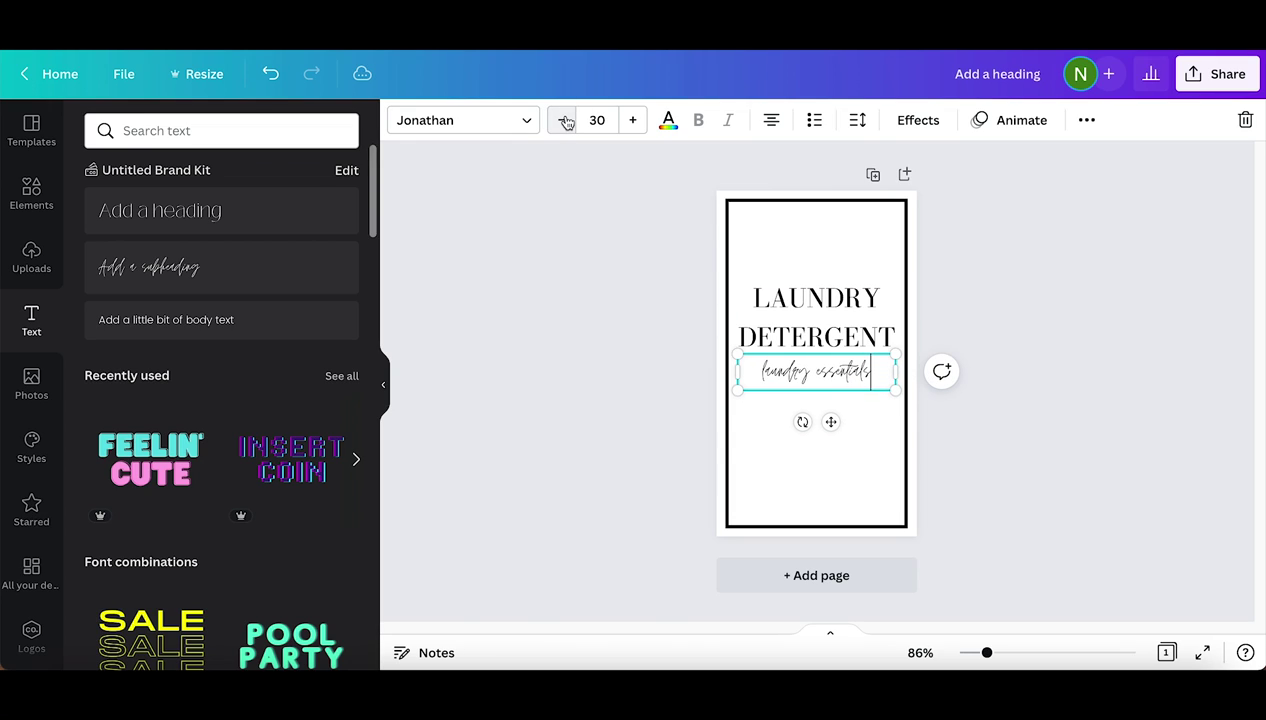
click(1029, 317)
Add a body text box near the top of the label and type 'NO.' into it.
click(178, 324)
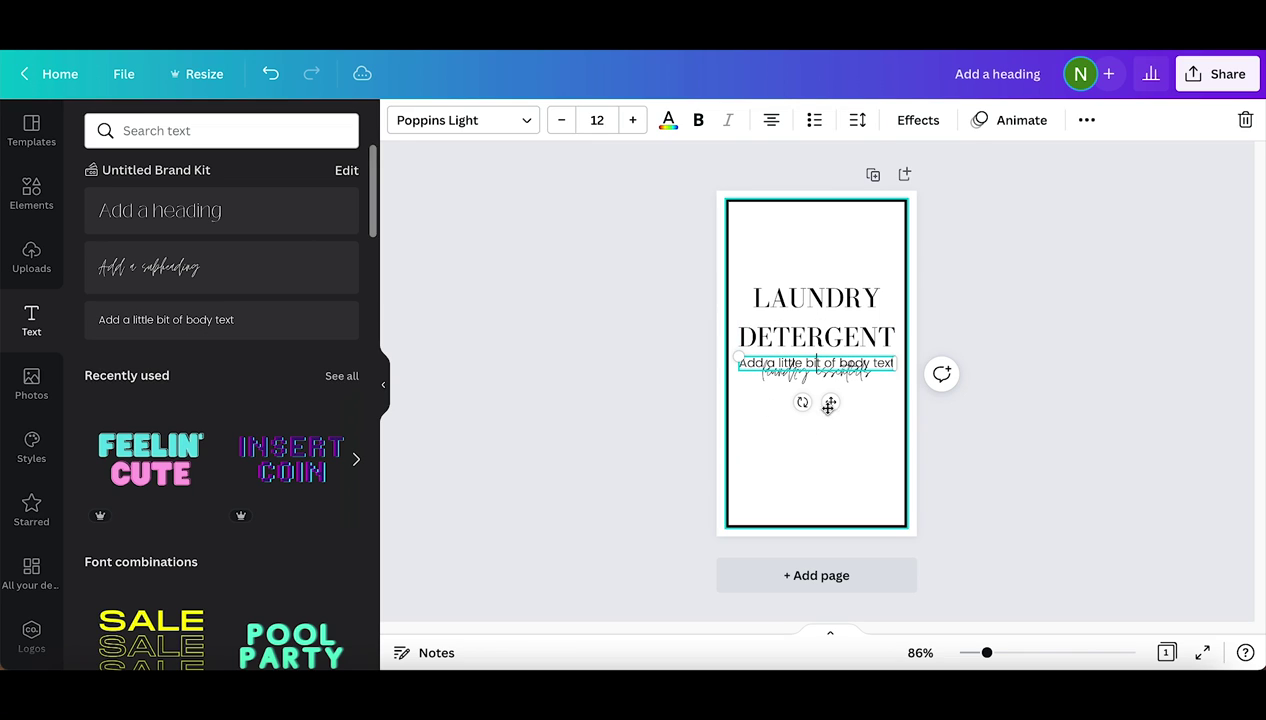
drag(834, 400, 834, 268)
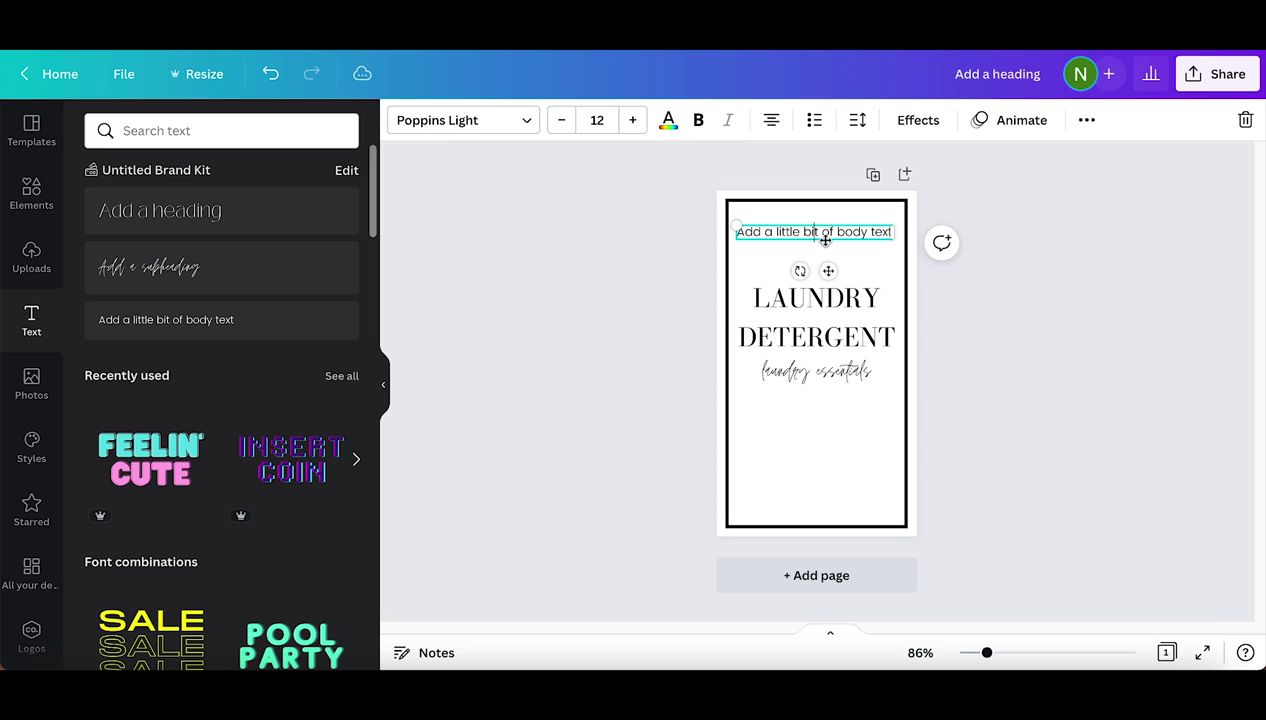
click(825, 239)
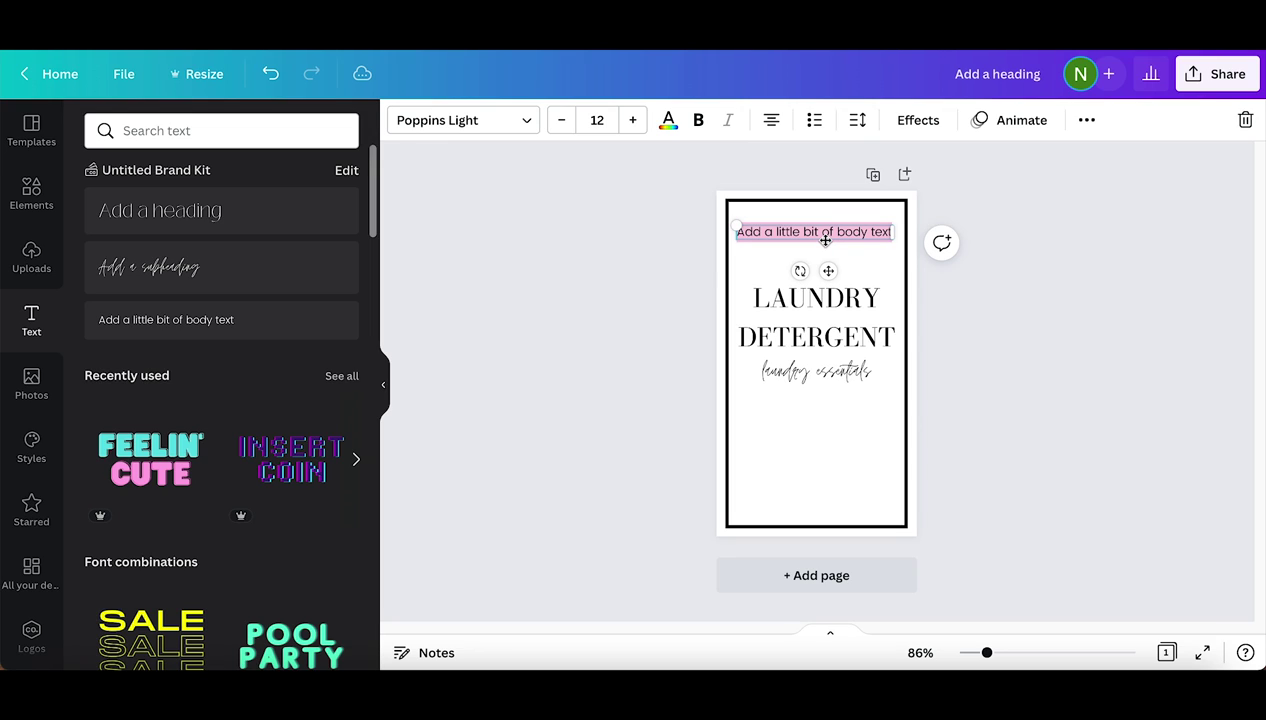
text(NO. 1)
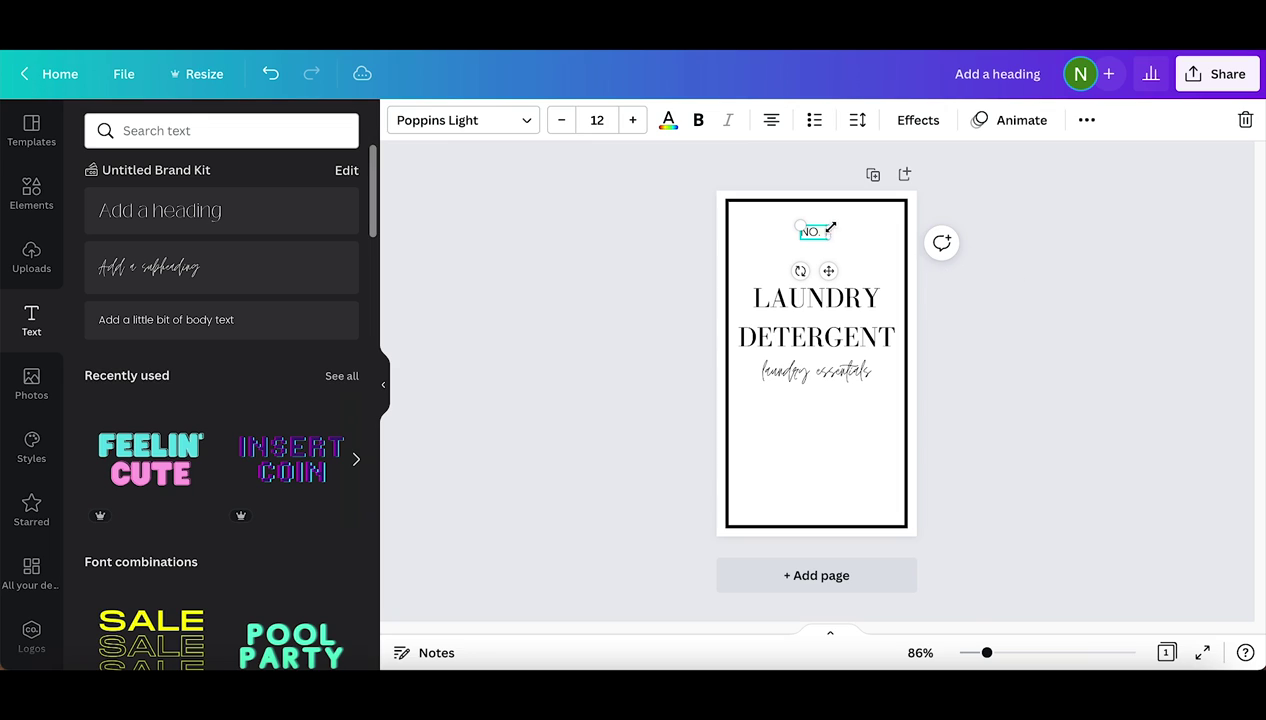
Change the NO. 1 text to Belleza at size 10.
click(463, 120)
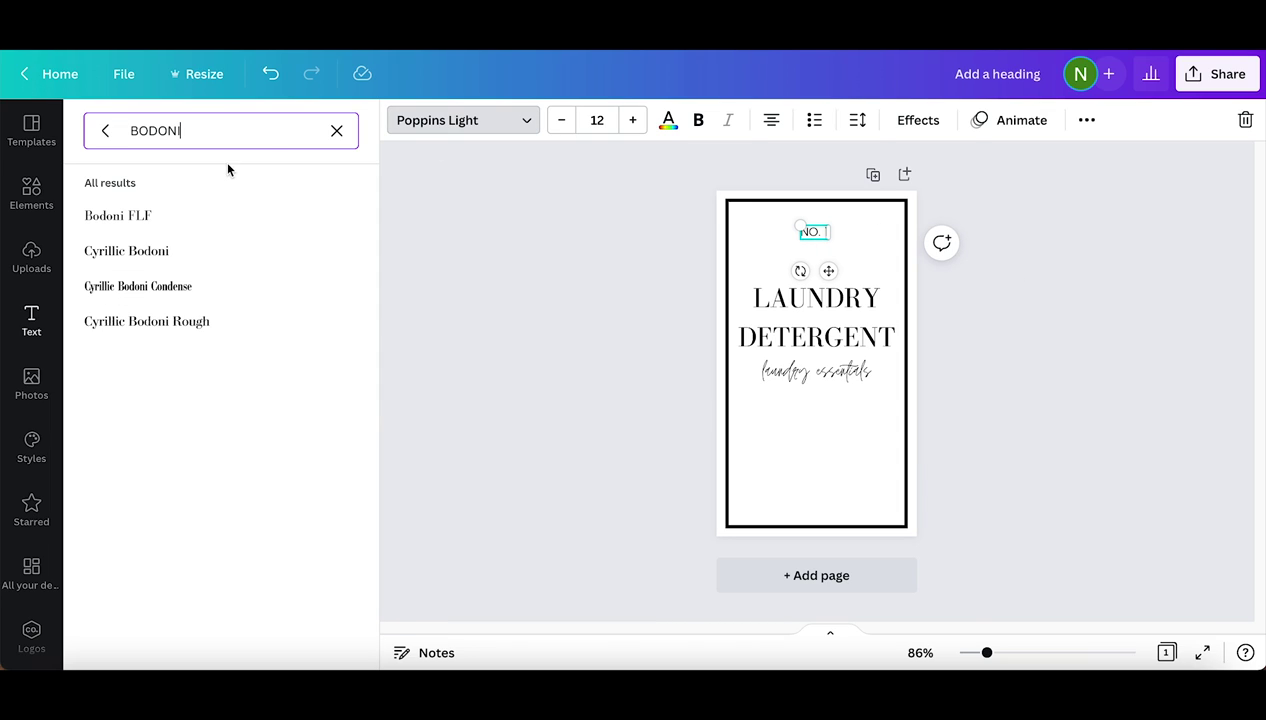
text(BELLEZA)
click(107, 216)
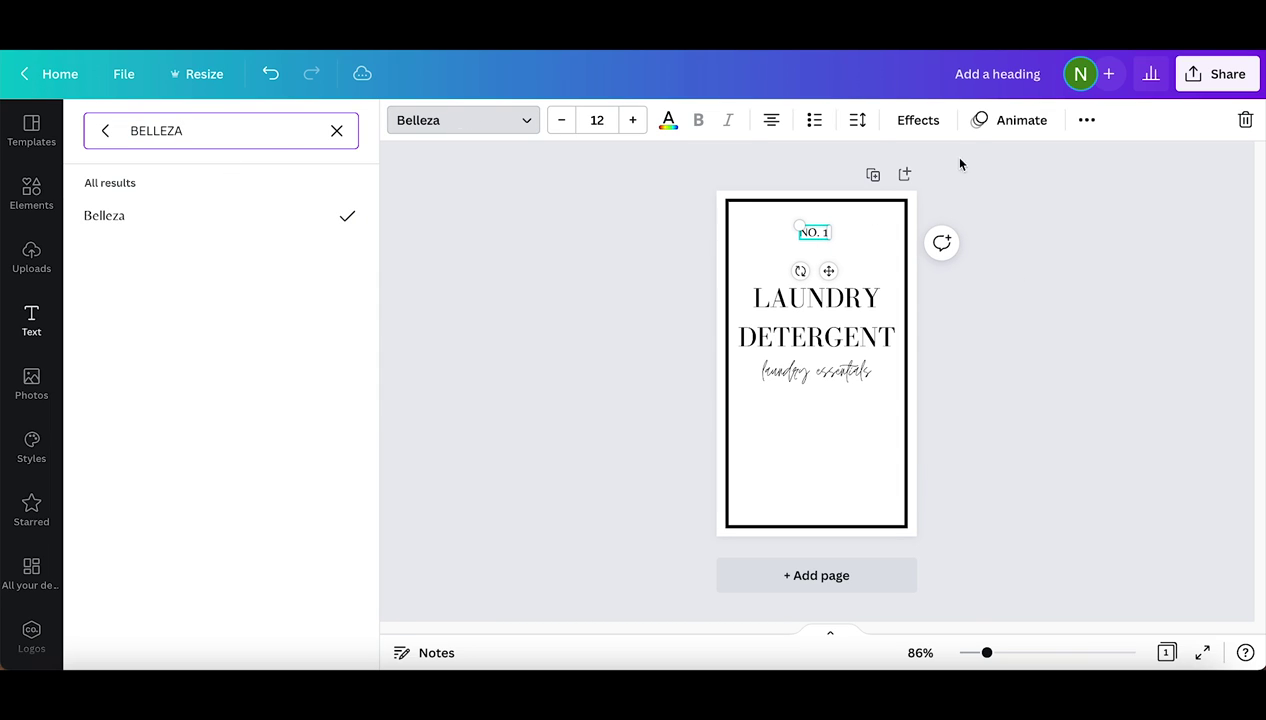
click(825, 235)
click(561, 120)
click(561, 120)
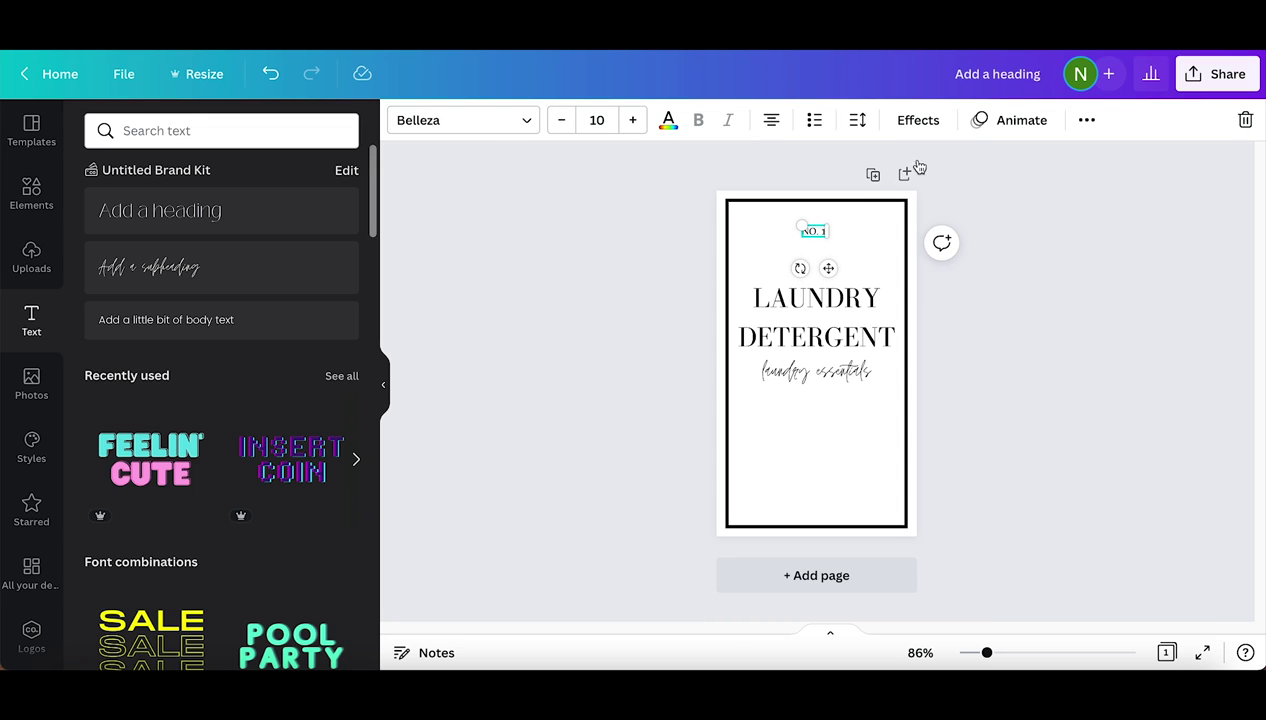
Set its letter spacing to 333 and drag a copy down near the bottom.
click(860, 121)
click(1050, 173)
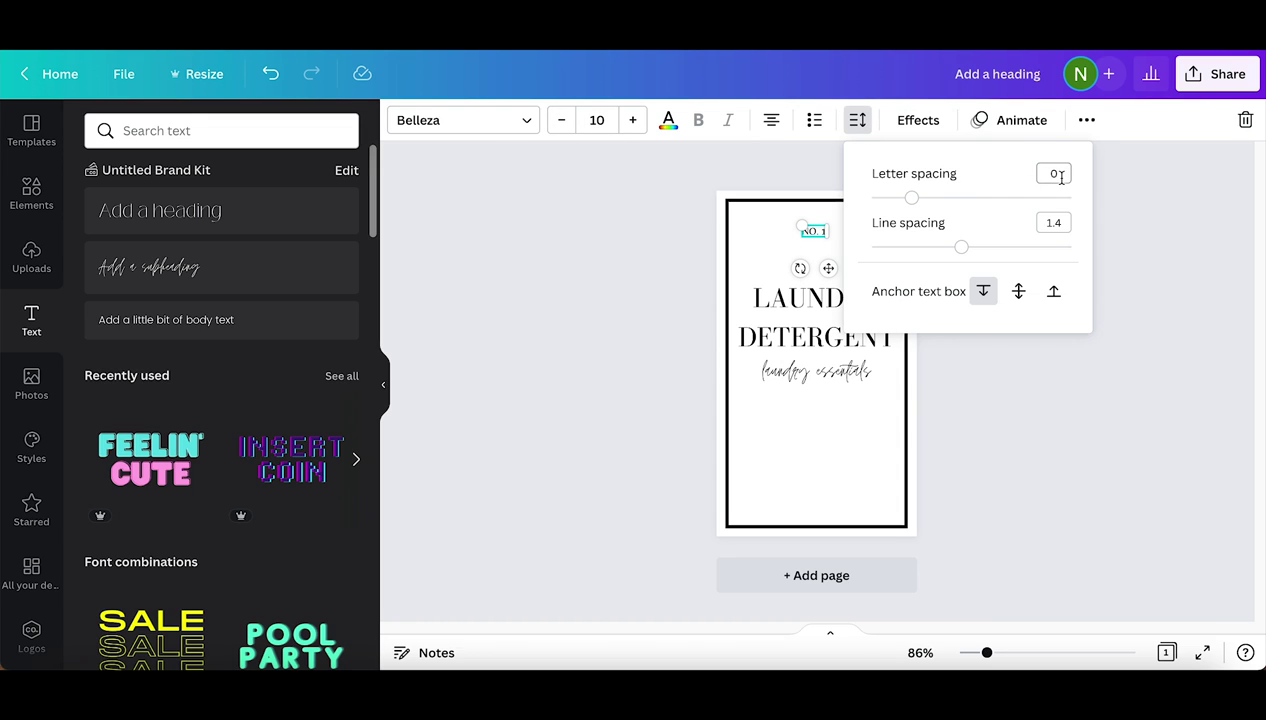
double_click(1067, 174)
text(333)
key(Return)
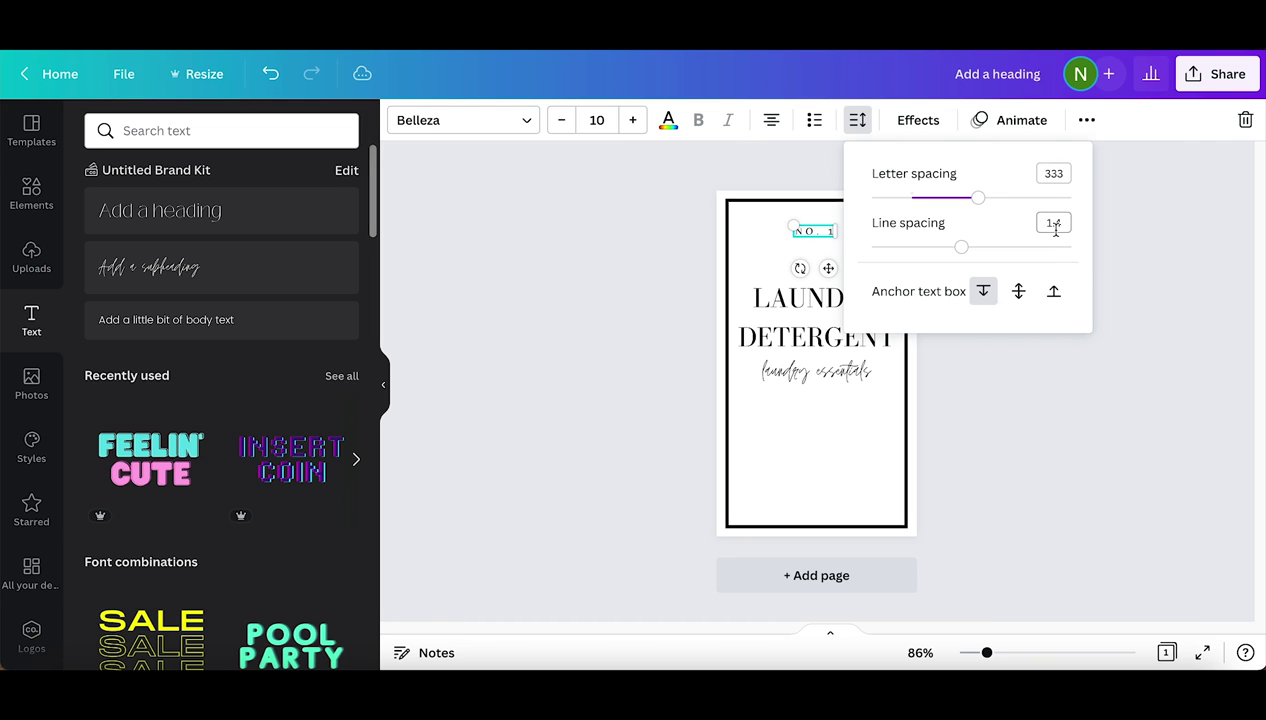
click(1120, 237)
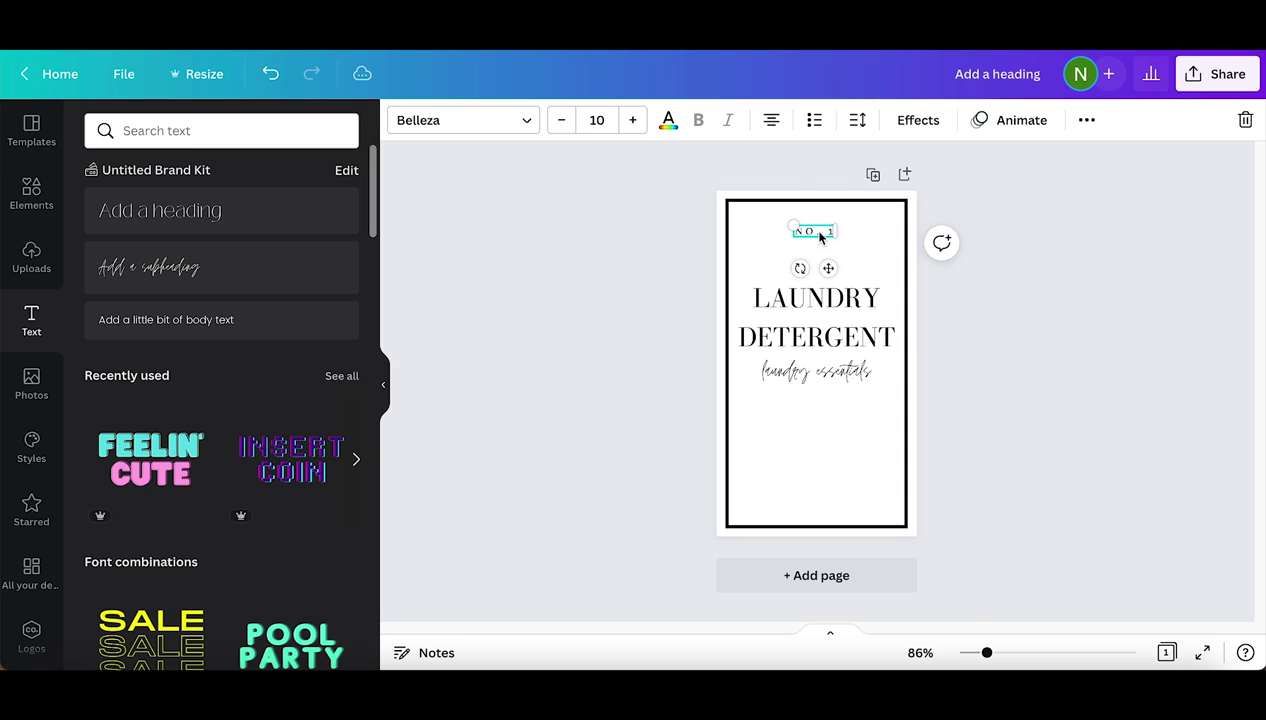
drag(820, 236, 818, 507)
Retype the lower text copy as 'HIGHEST QUALITY' and bring up the lines and shapes library.
text(H)
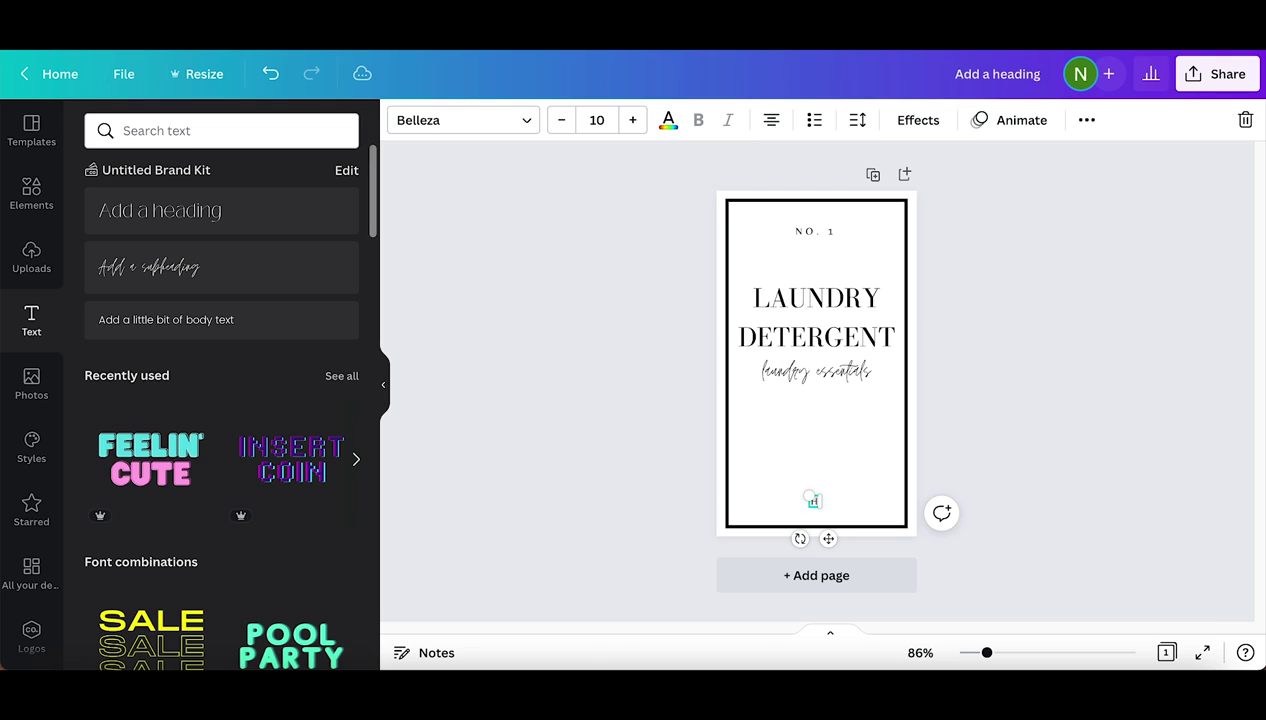
text(IGHEST QUALITY)
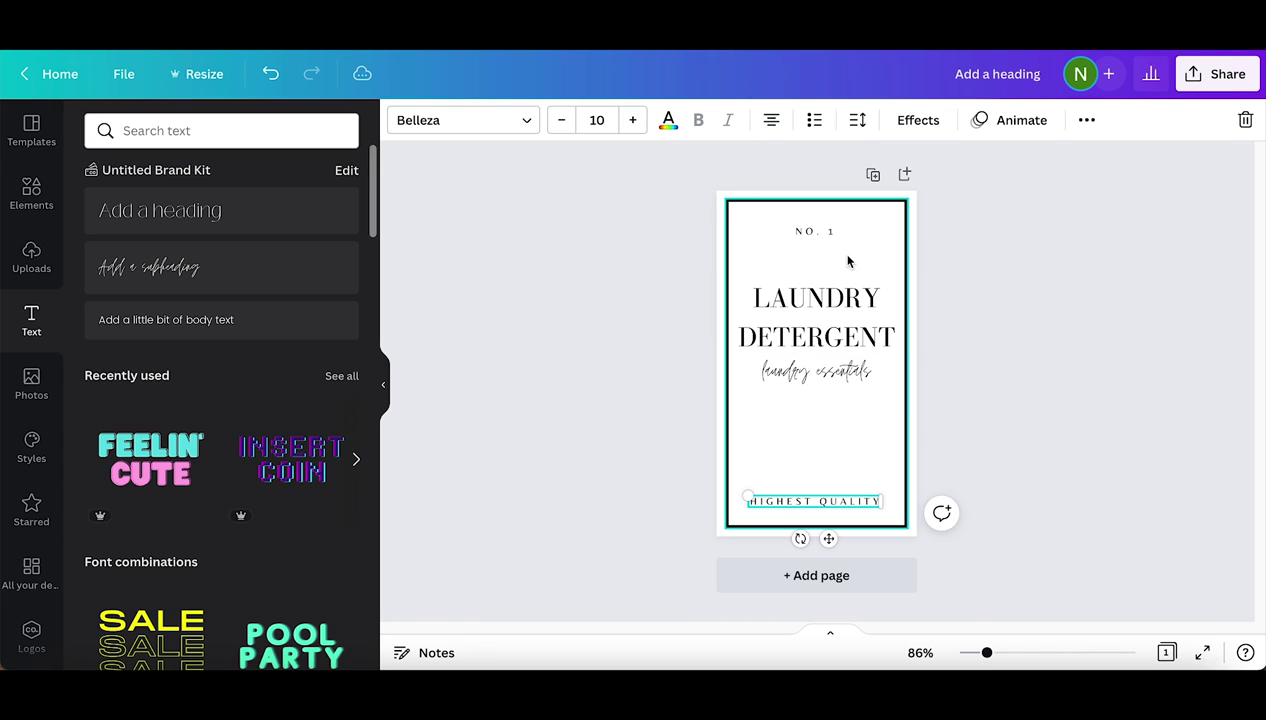
click(638, 158)
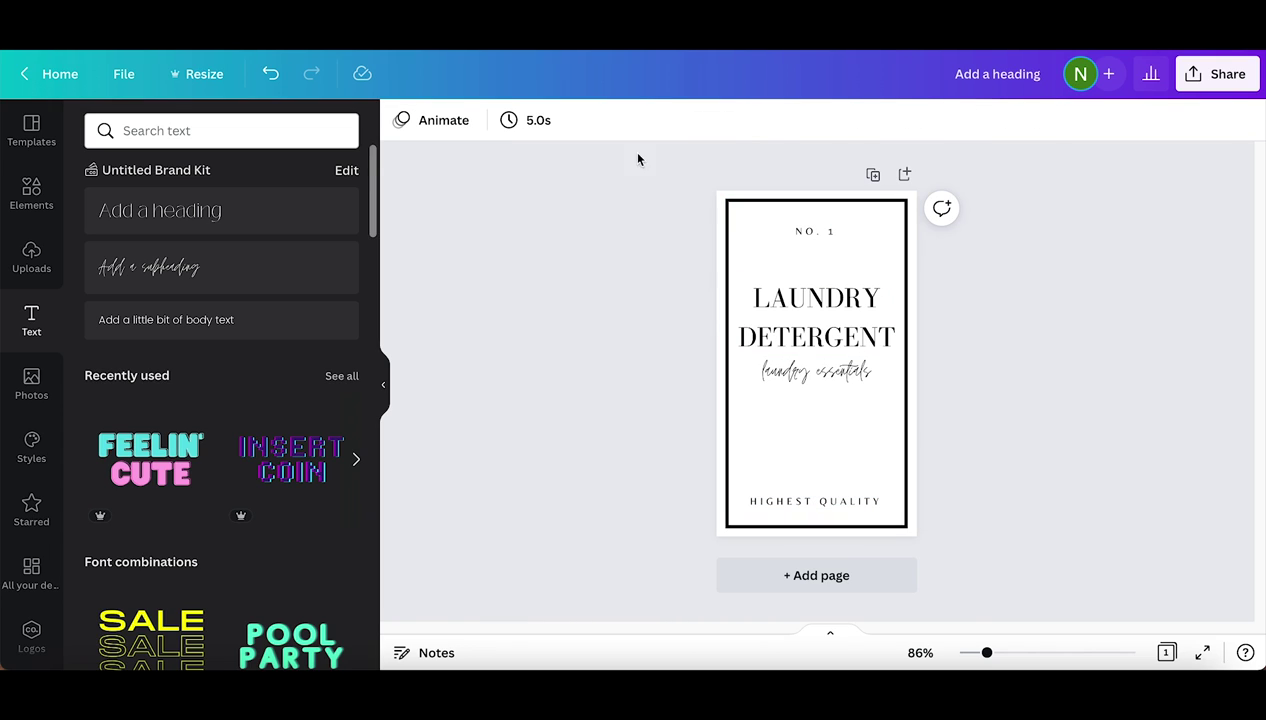
click(31, 195)
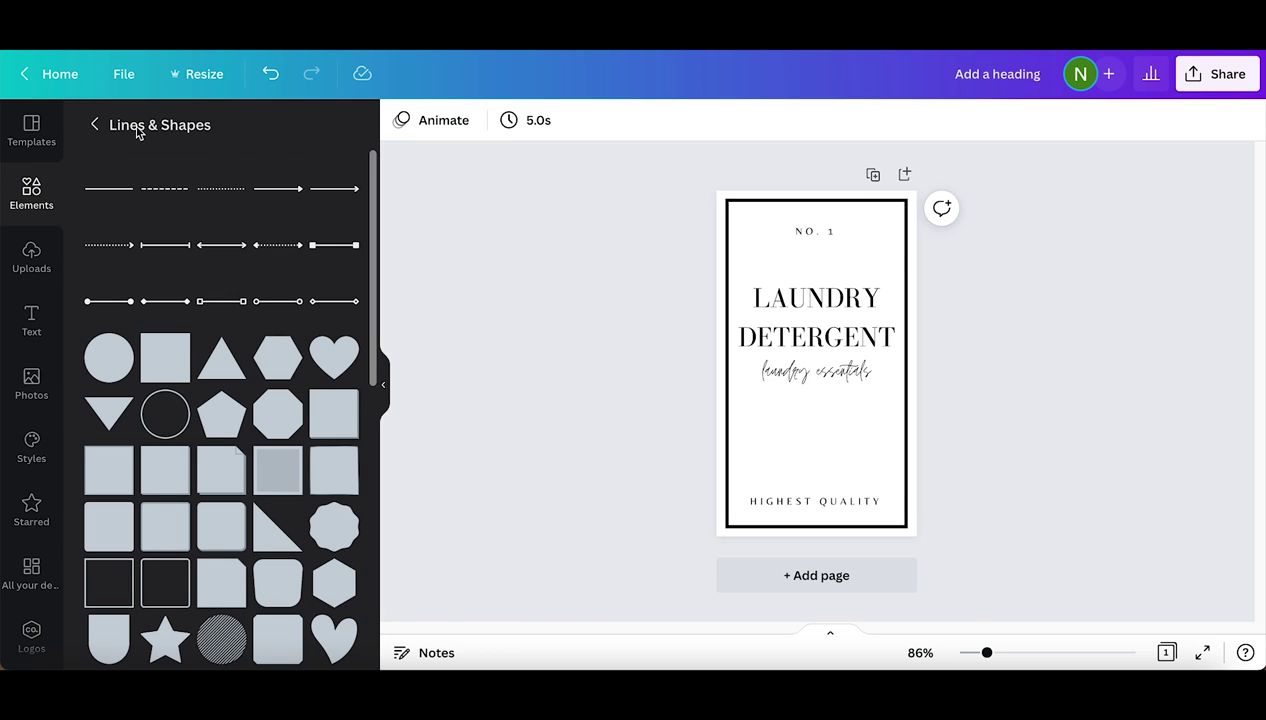
Add a weight-2 line under NO. 1 and a copy above HIGHEST QUALITY.
click(104, 196)
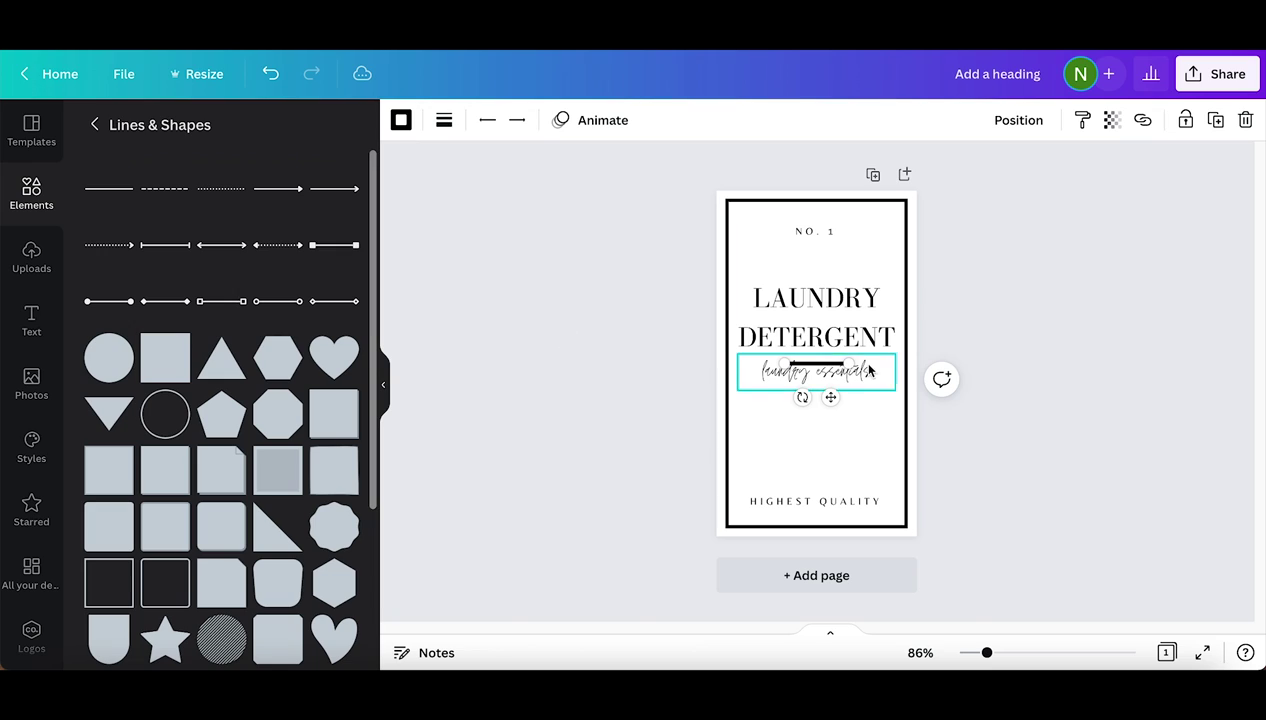
drag(831, 396, 836, 289)
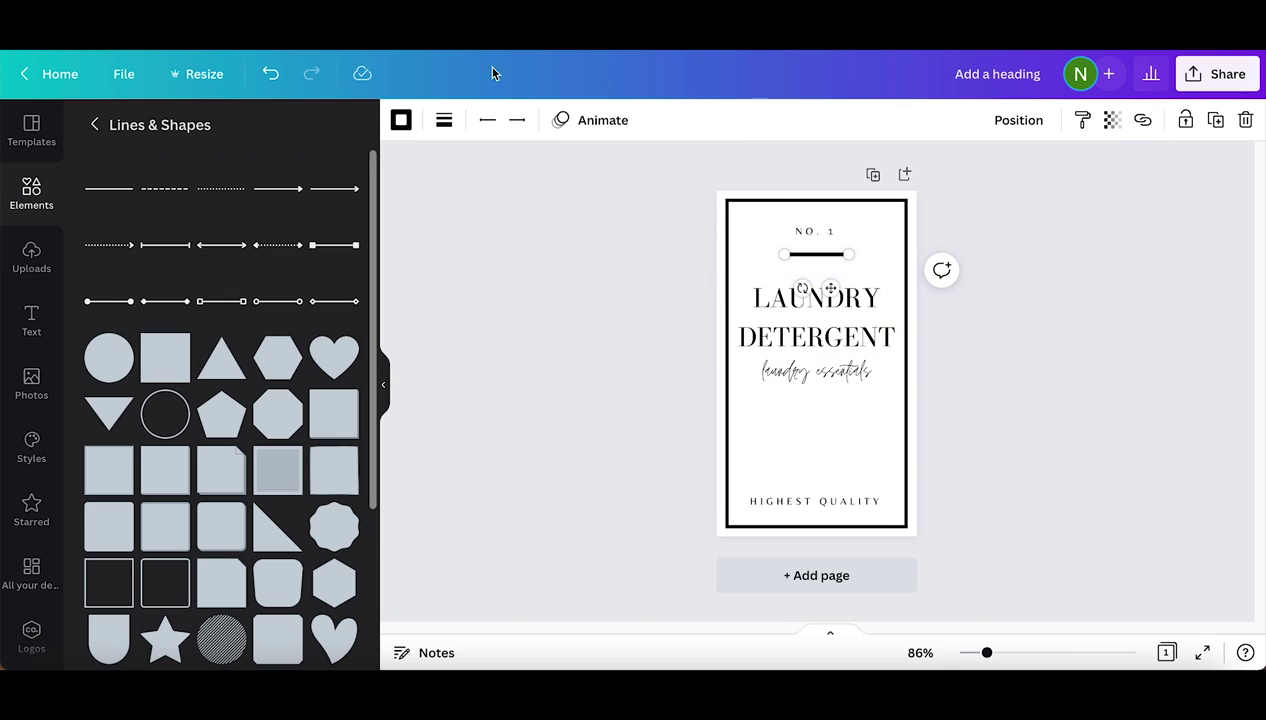
click(445, 121)
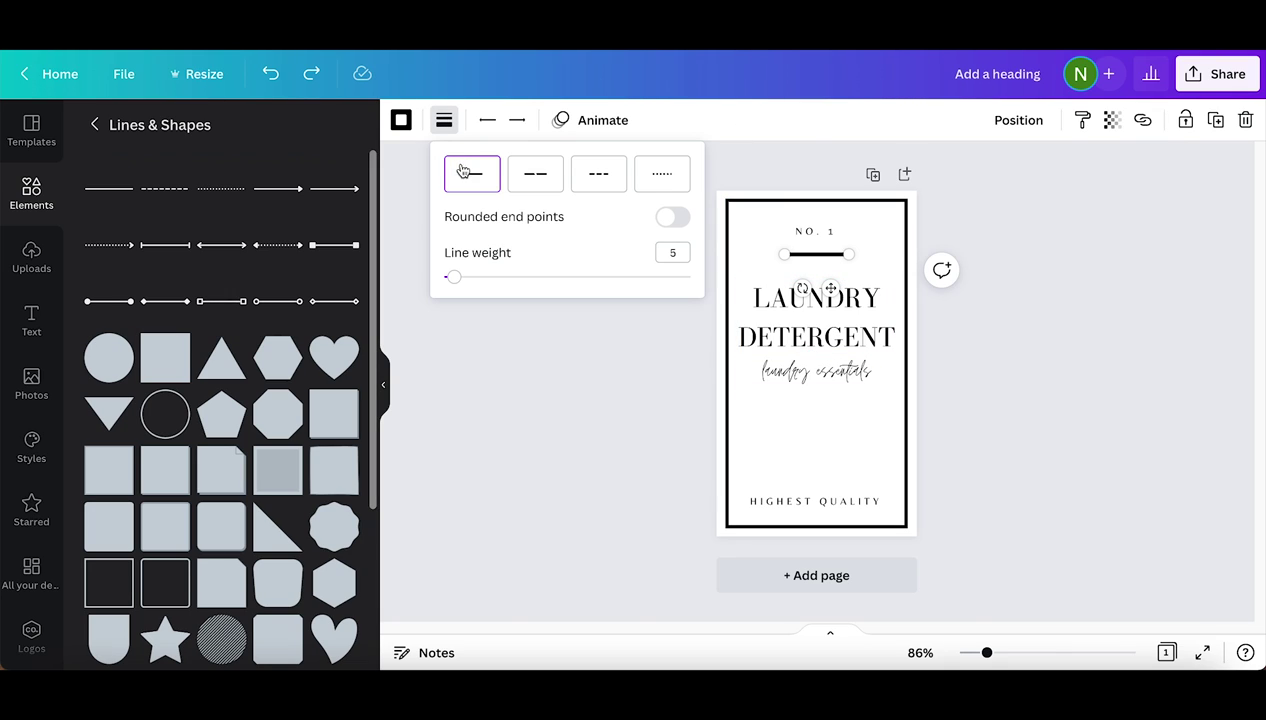
click(665, 253)
key(BackSpace)
text(2)
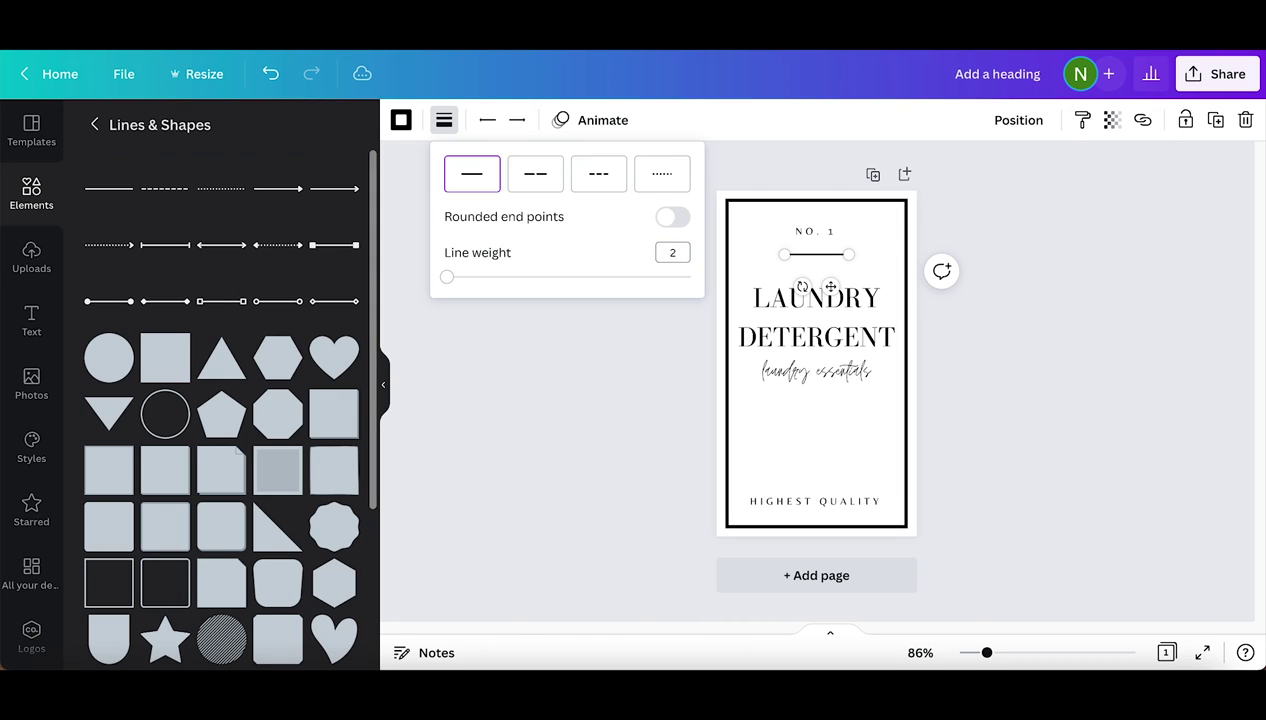
click(585, 451)
click(1046, 355)
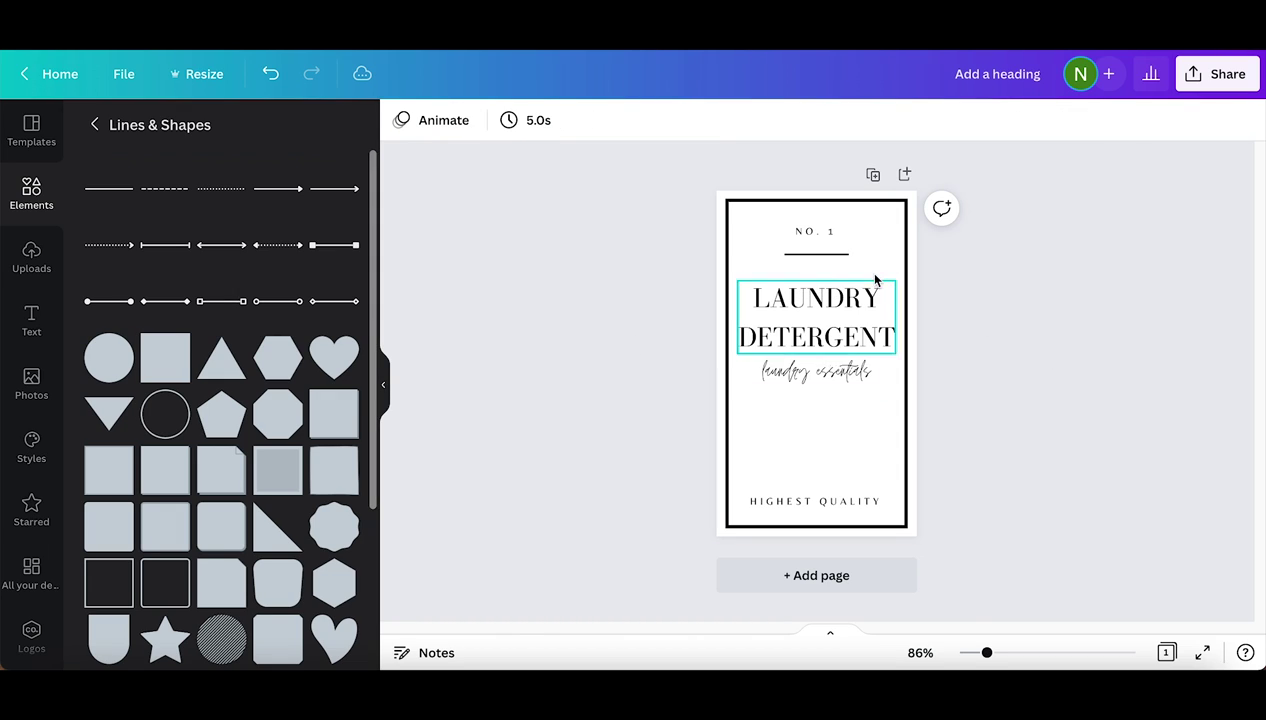
click(834, 257)
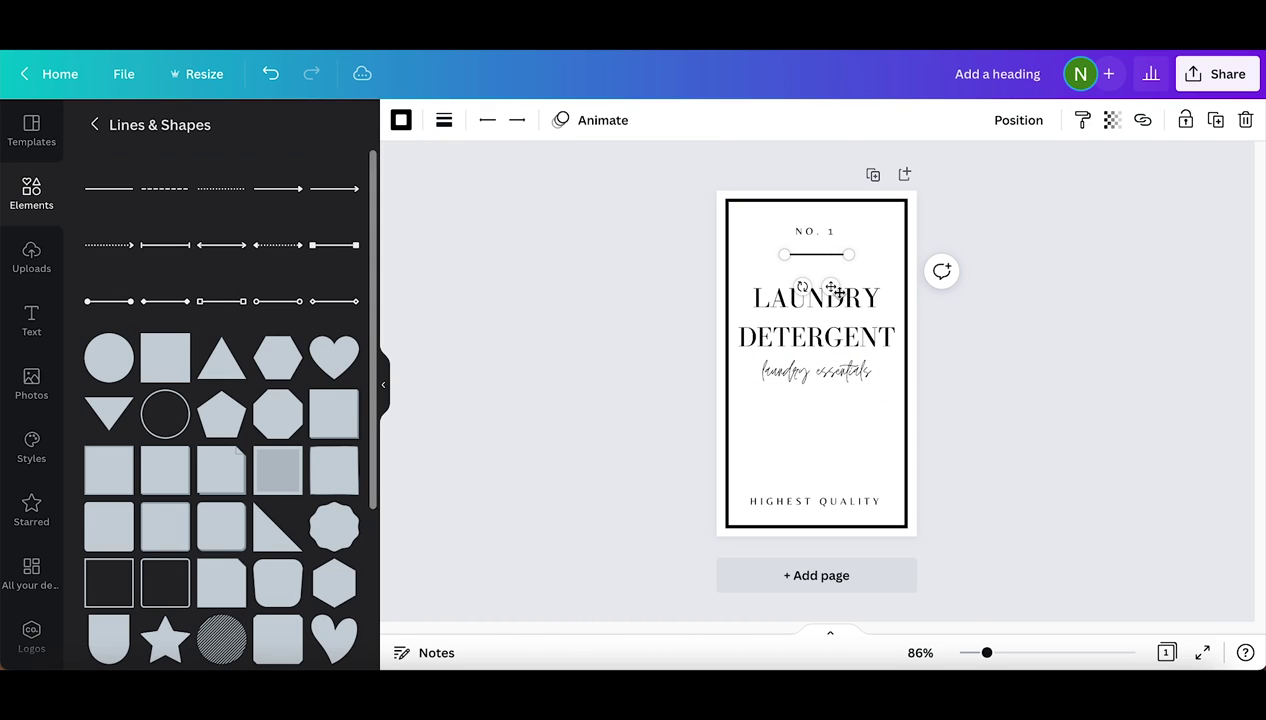
drag(833, 287, 836, 291)
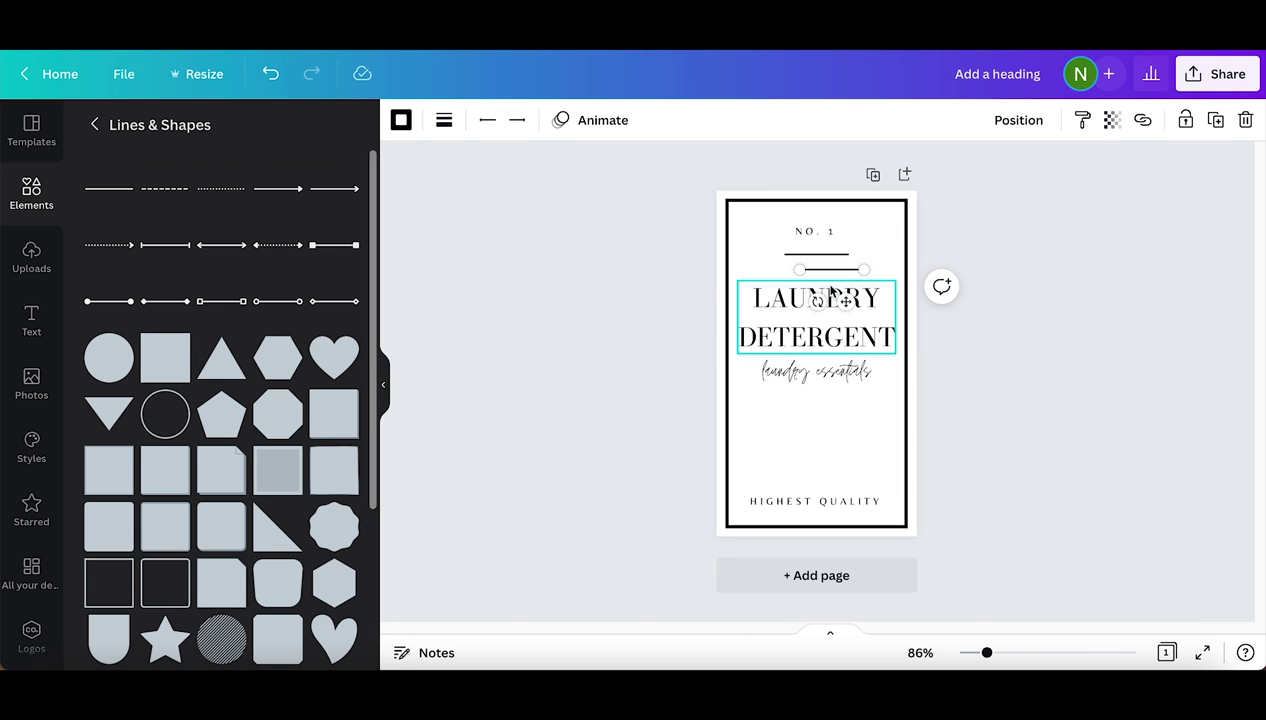
drag(843, 297, 827, 507)
Shift the LAUNDRY DETERGENT heading and laundry essentials subtitle slightly lower.
click(820, 356)
drag(846, 380, 844, 411)
drag(844, 323, 844, 346)
click(844, 401)
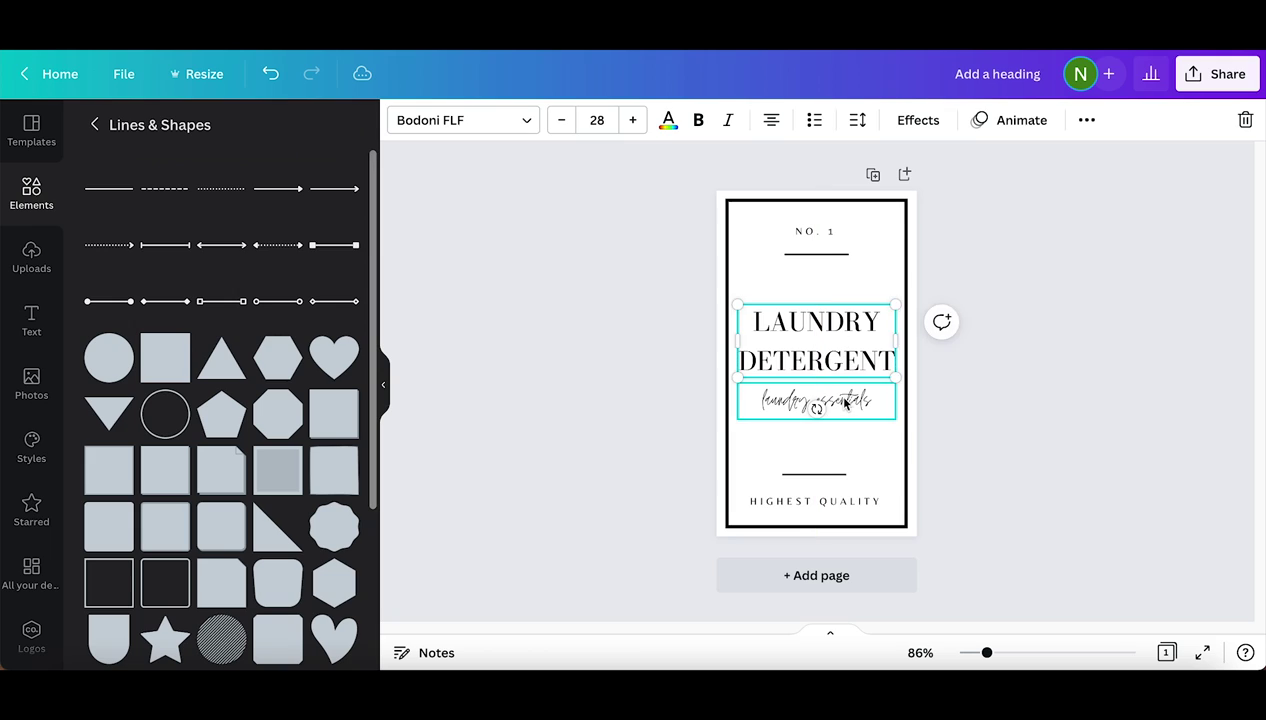
drag(845, 401, 844, 393)
click(1057, 367)
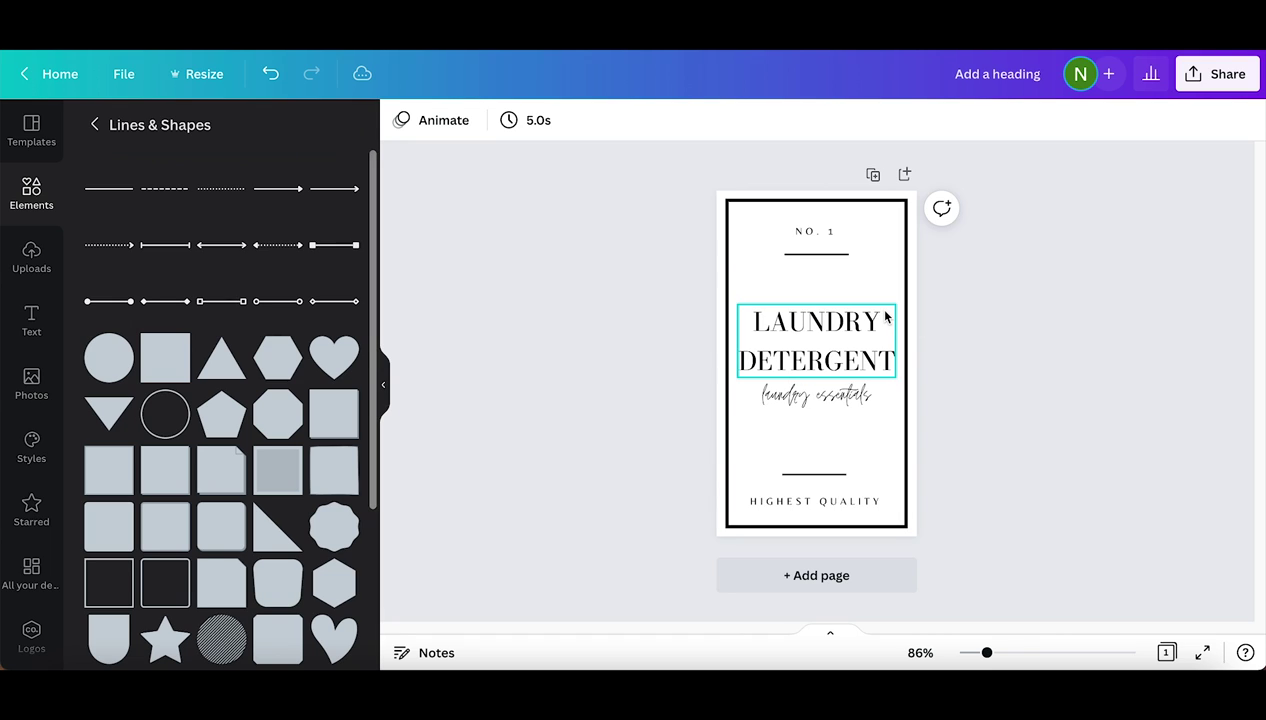
Download the finished label as a PNG.
click(1206, 80)
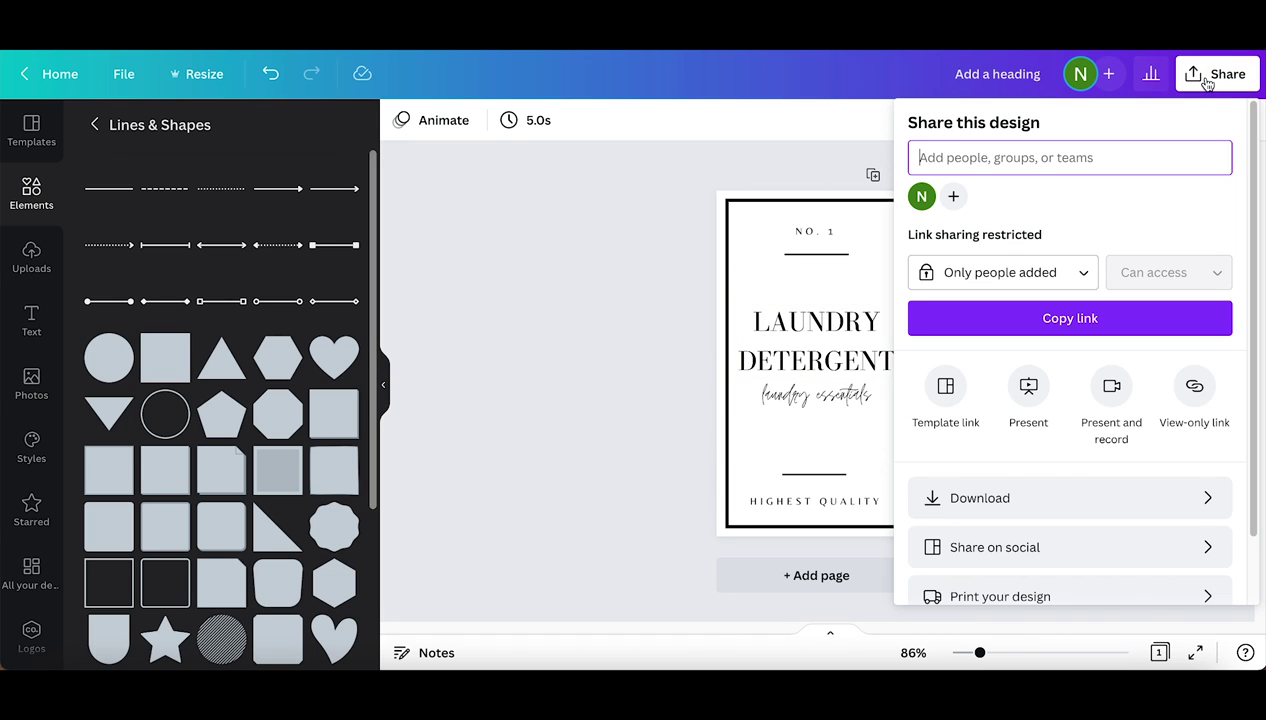
click(989, 499)
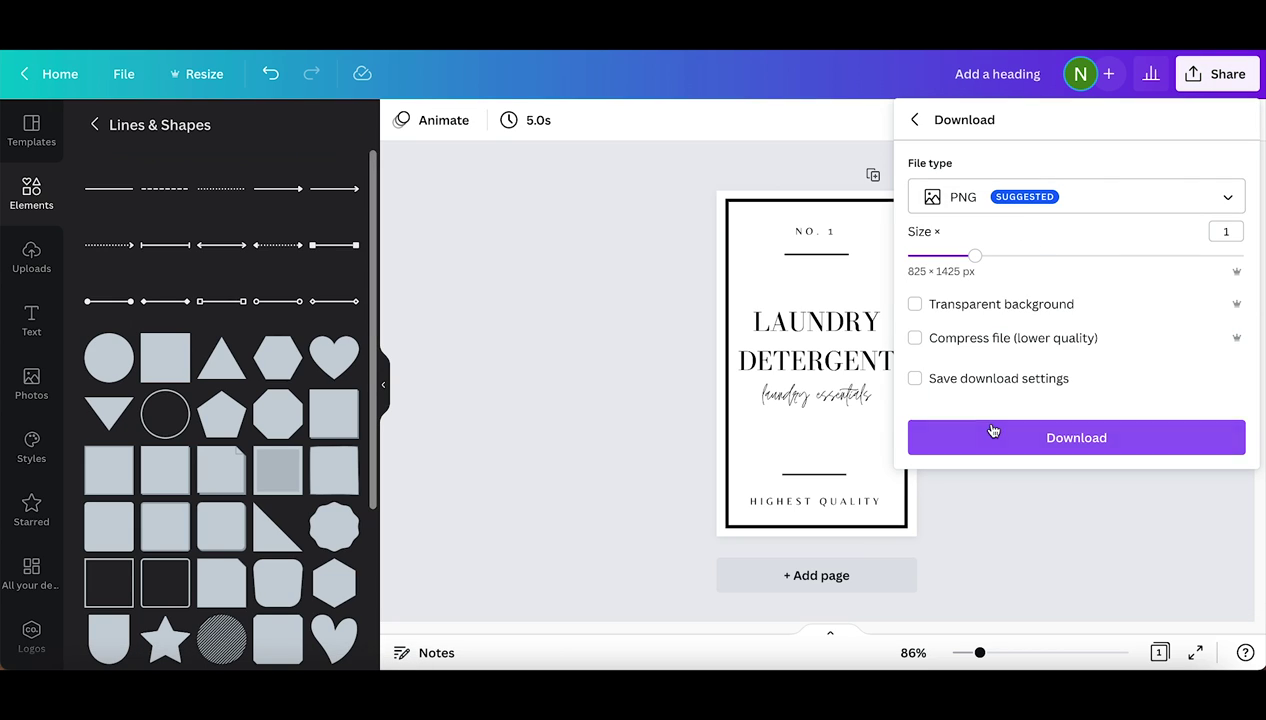
click(993, 438)
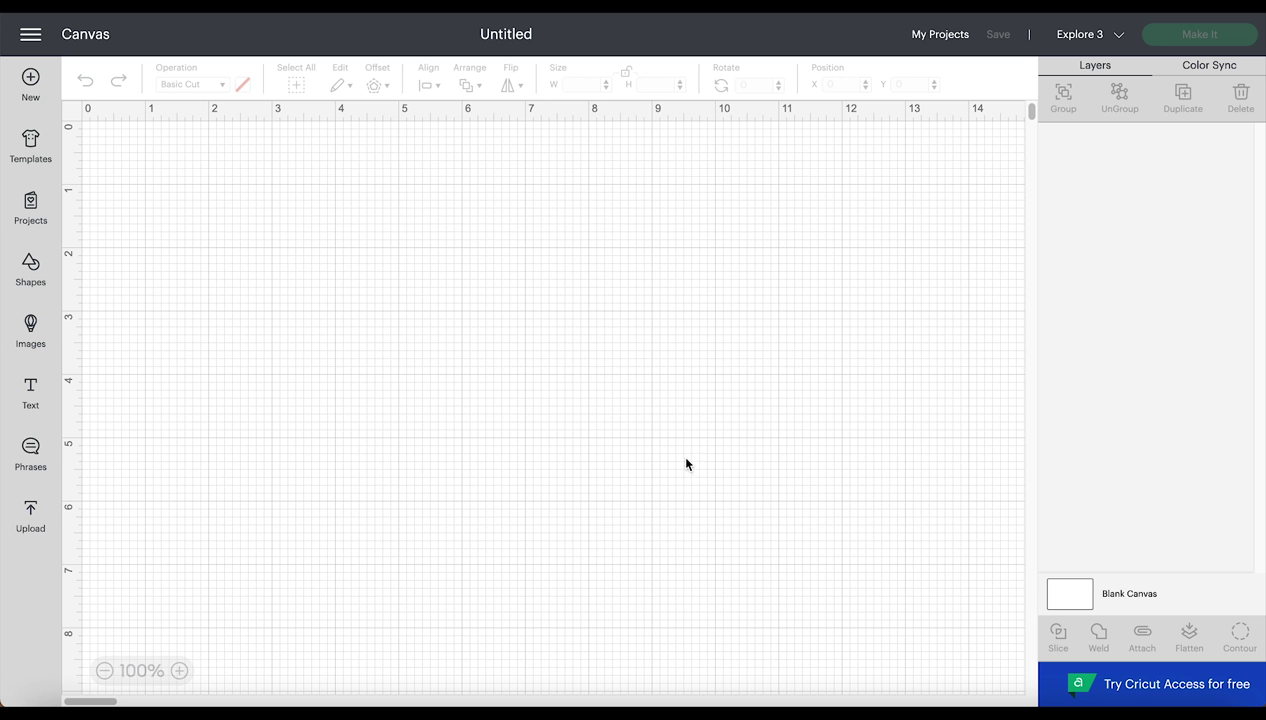
Upload laundry detergent label.png as a complex image through the background removal step.
click(32, 512)
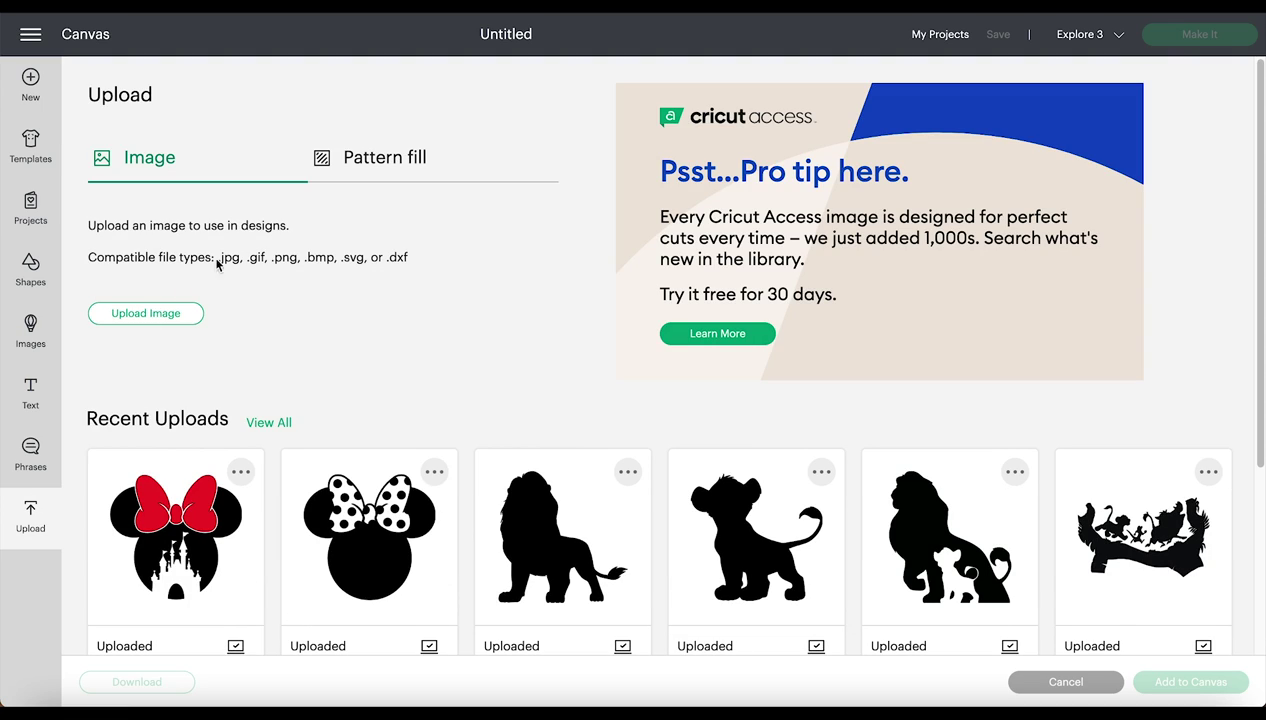
click(166, 314)
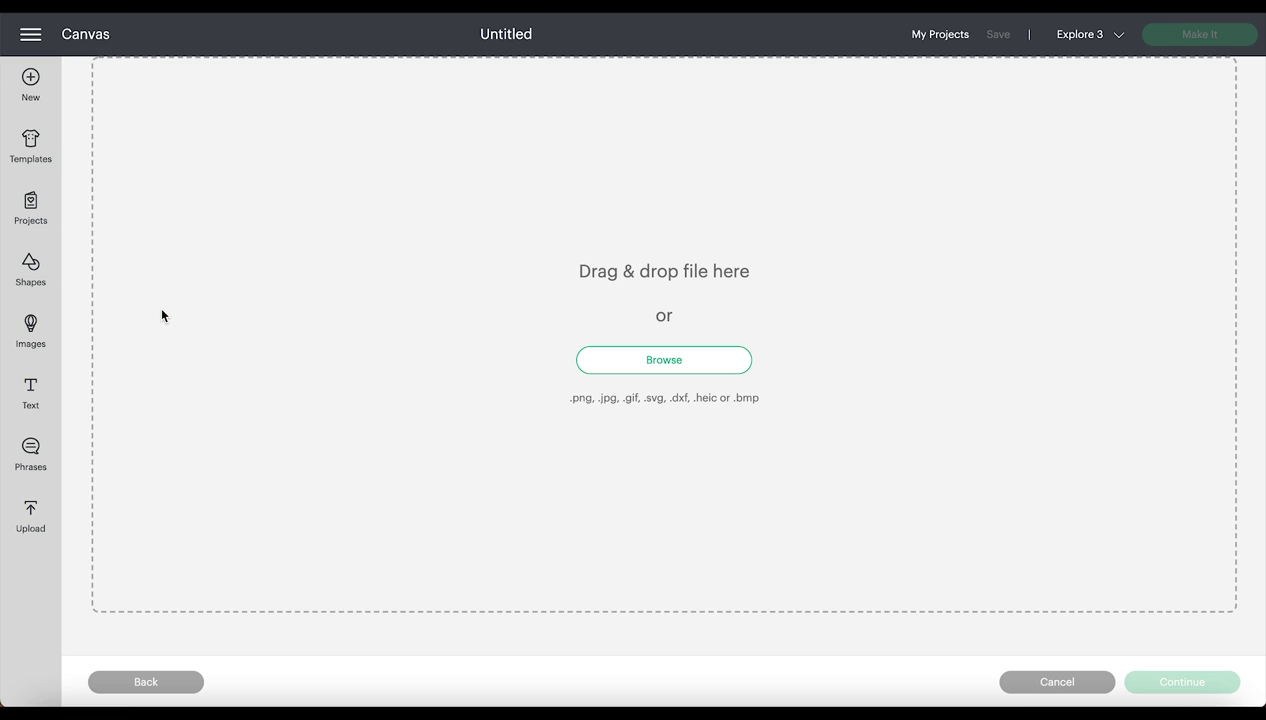
click(646, 362)
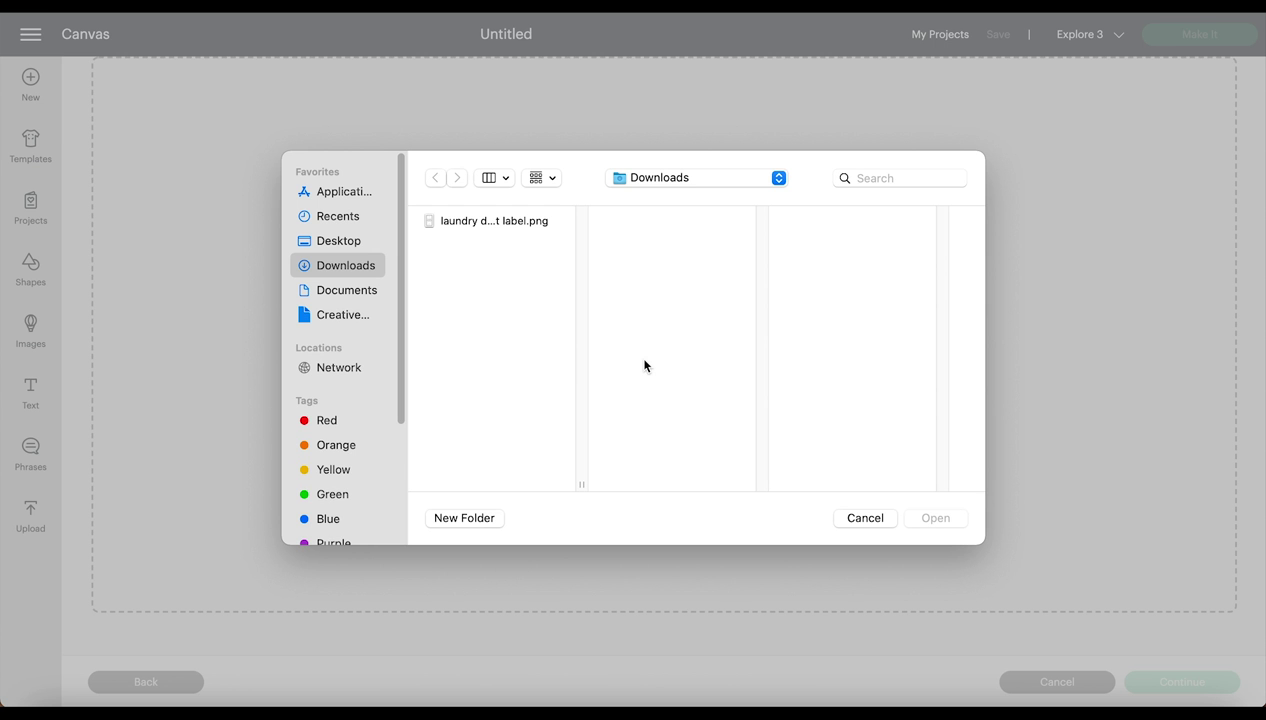
click(485, 224)
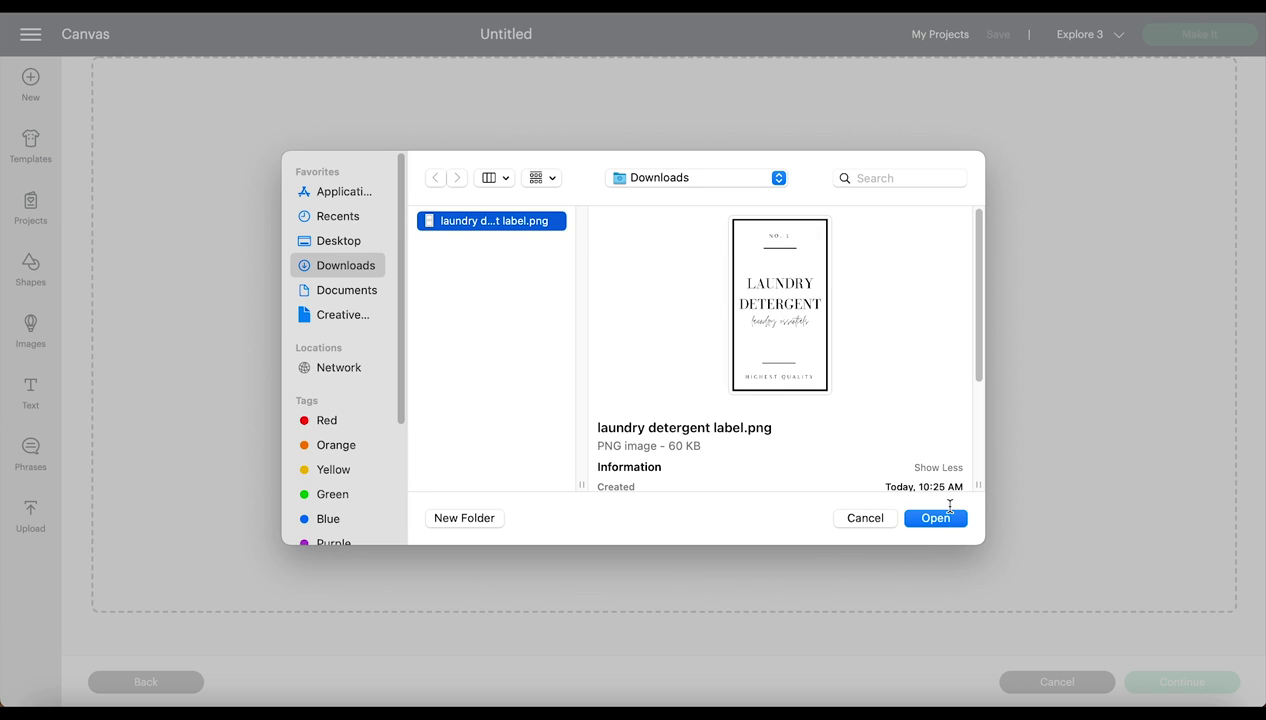
click(937, 518)
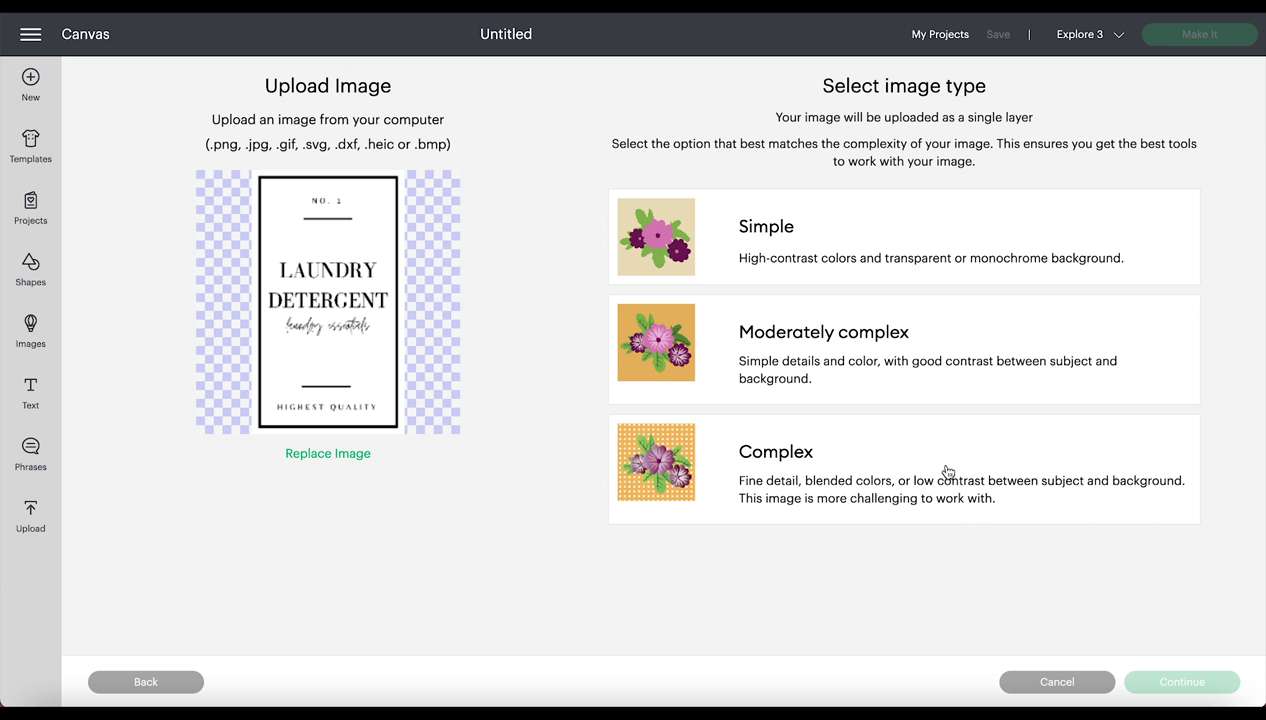
click(770, 458)
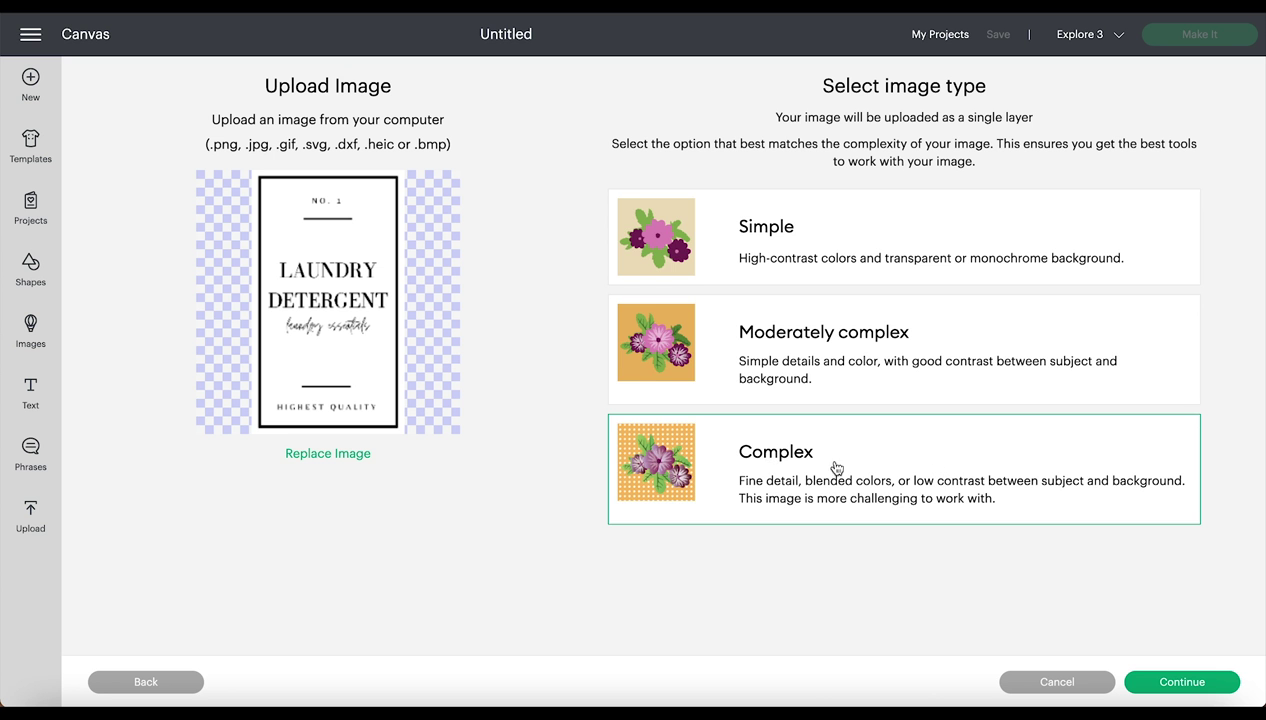
click(1190, 681)
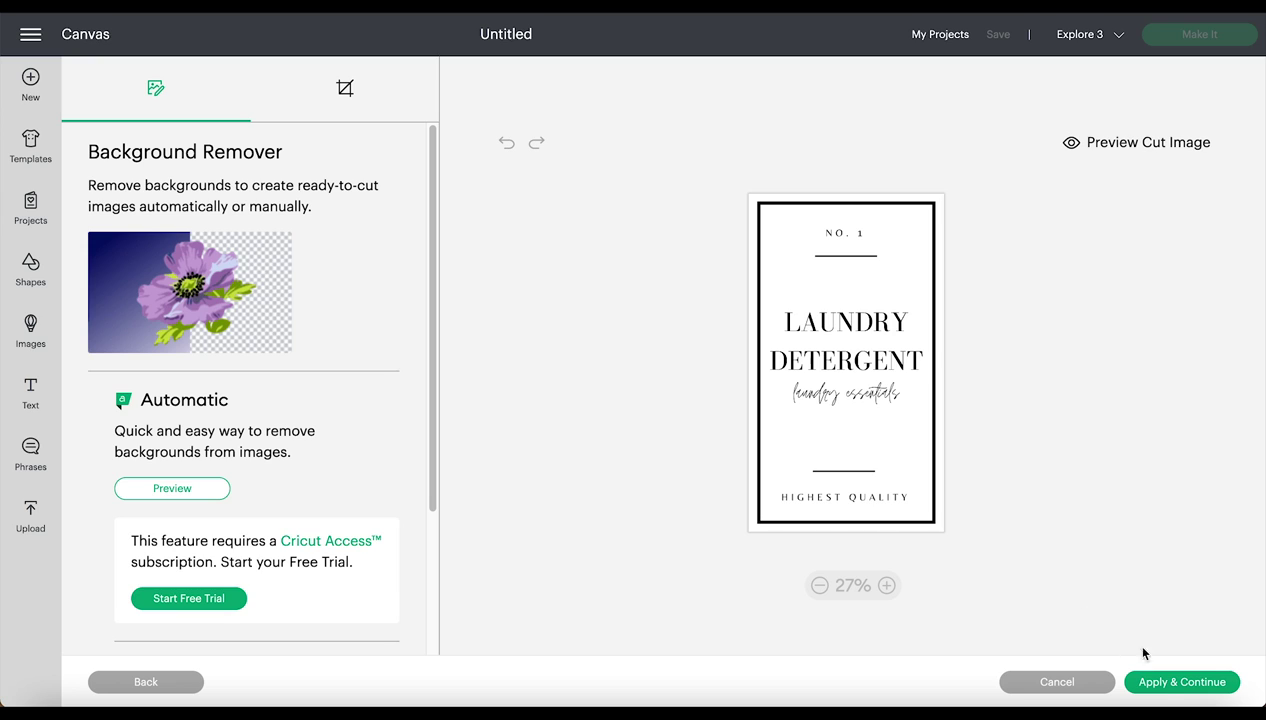
click(1160, 682)
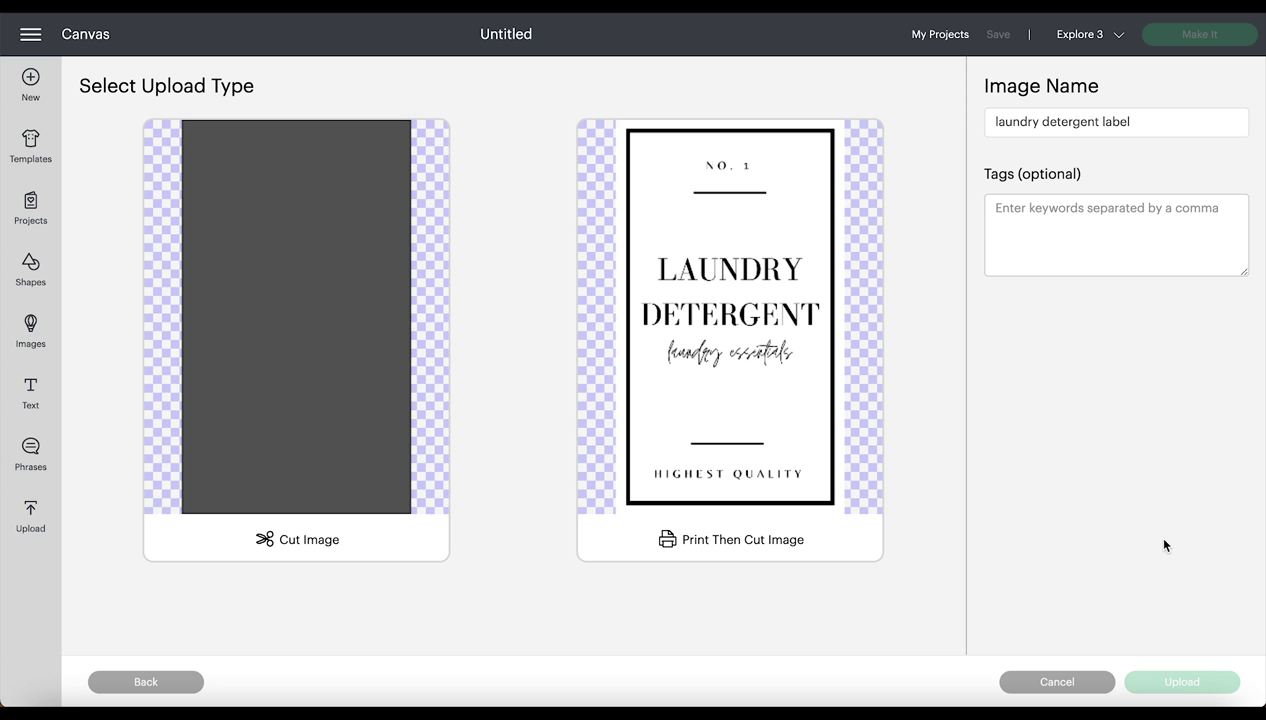
Save the upload as a Print Then Cut image and add it to the canvas.
click(795, 535)
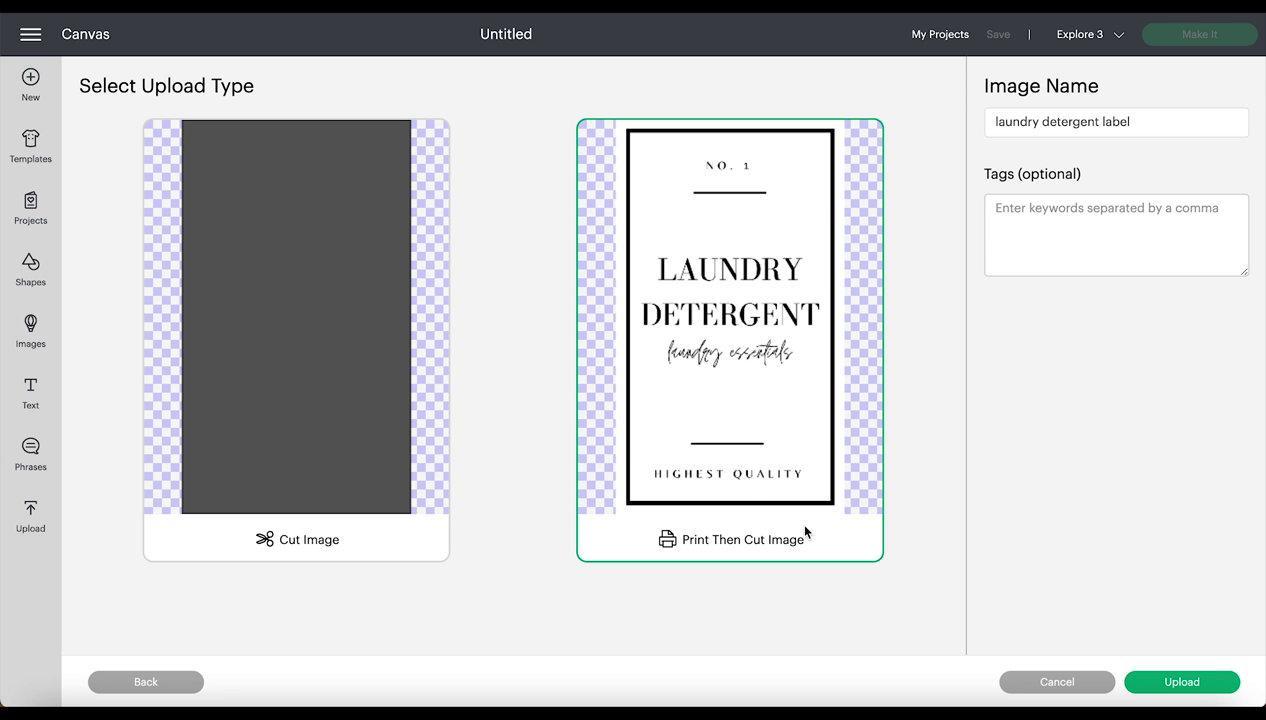
click(1192, 678)
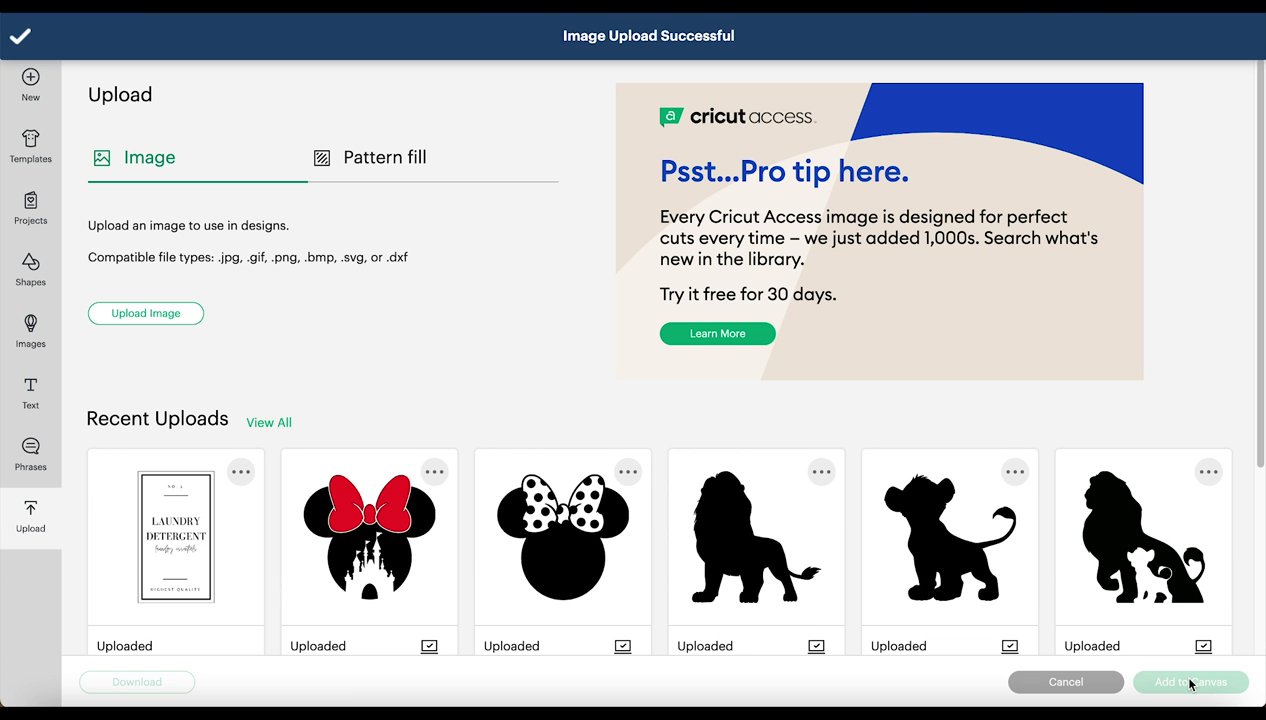
click(168, 516)
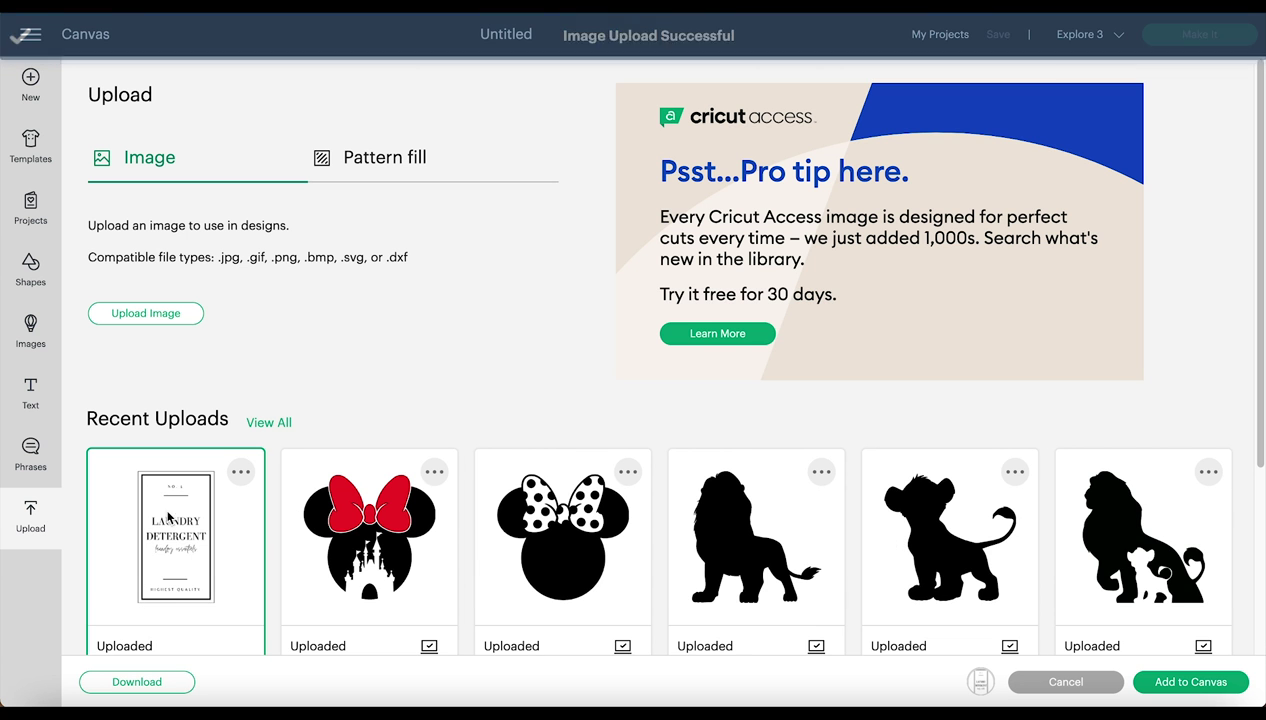
click(1203, 682)
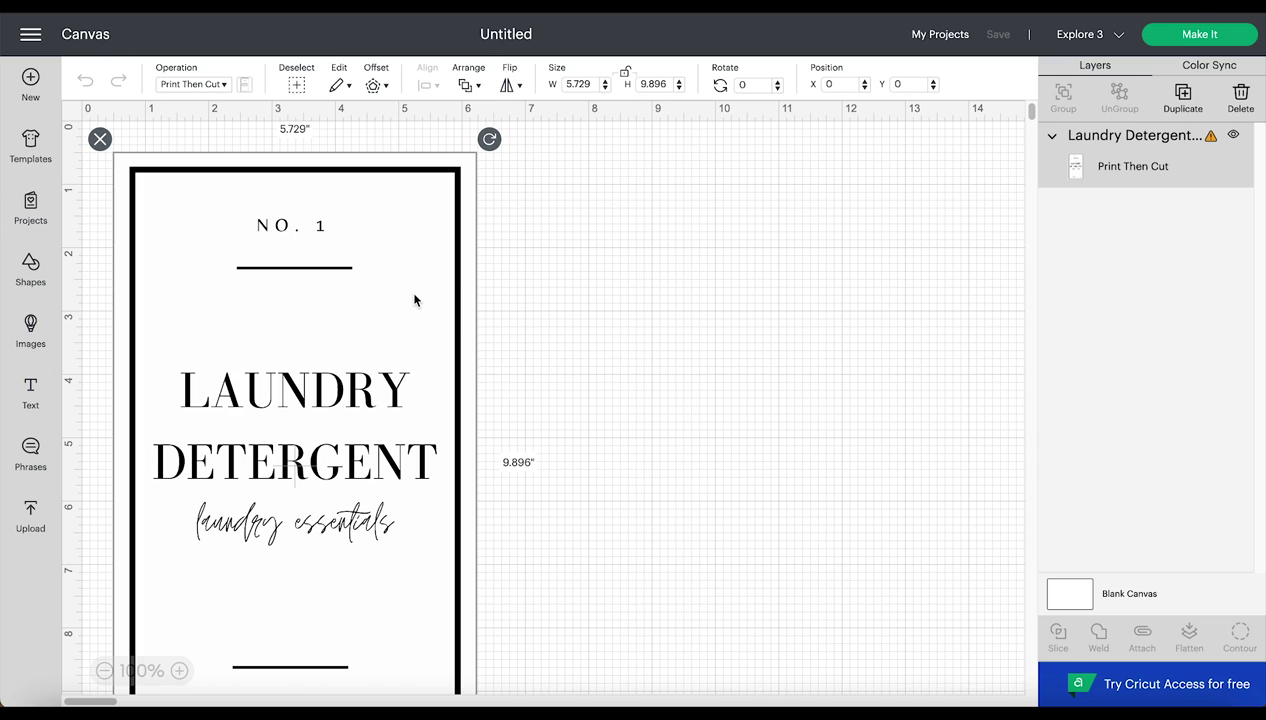
Undo the last change, then set the label width to 2.75 in so height becomes 4.75 in.
key(ctrl+z)
double_click(578, 84)
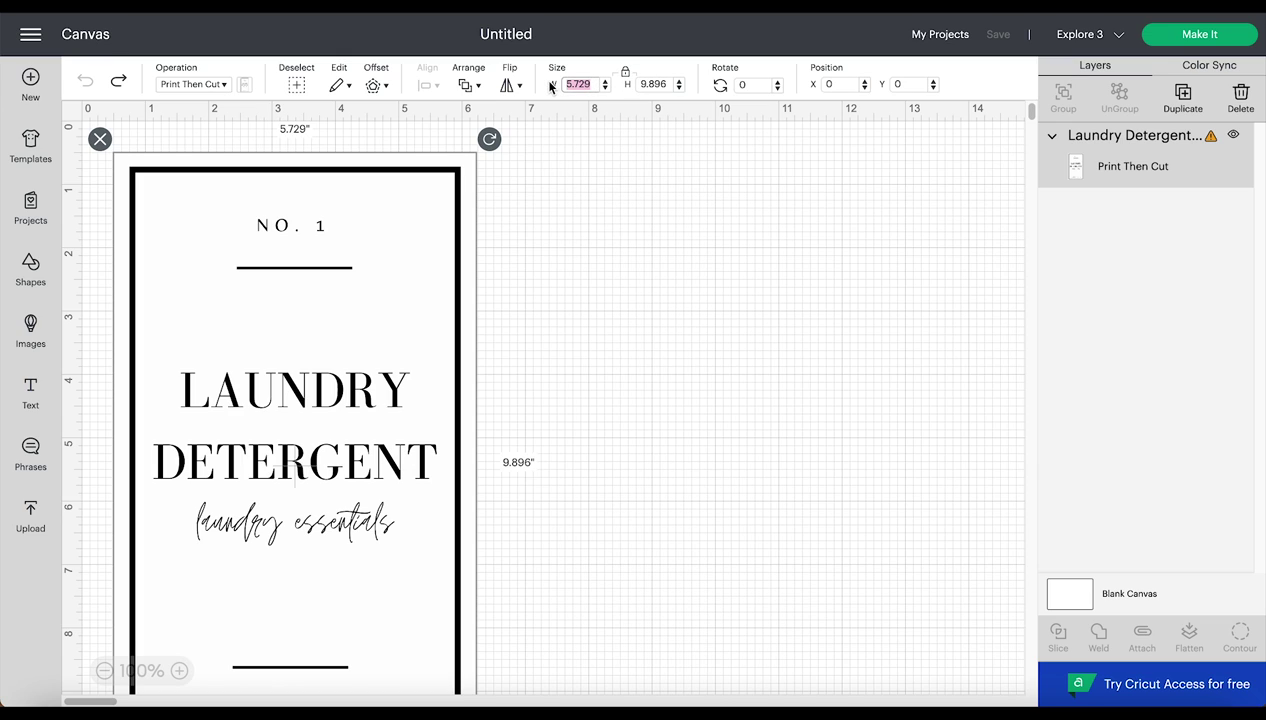
text(2.75)
key(Return)
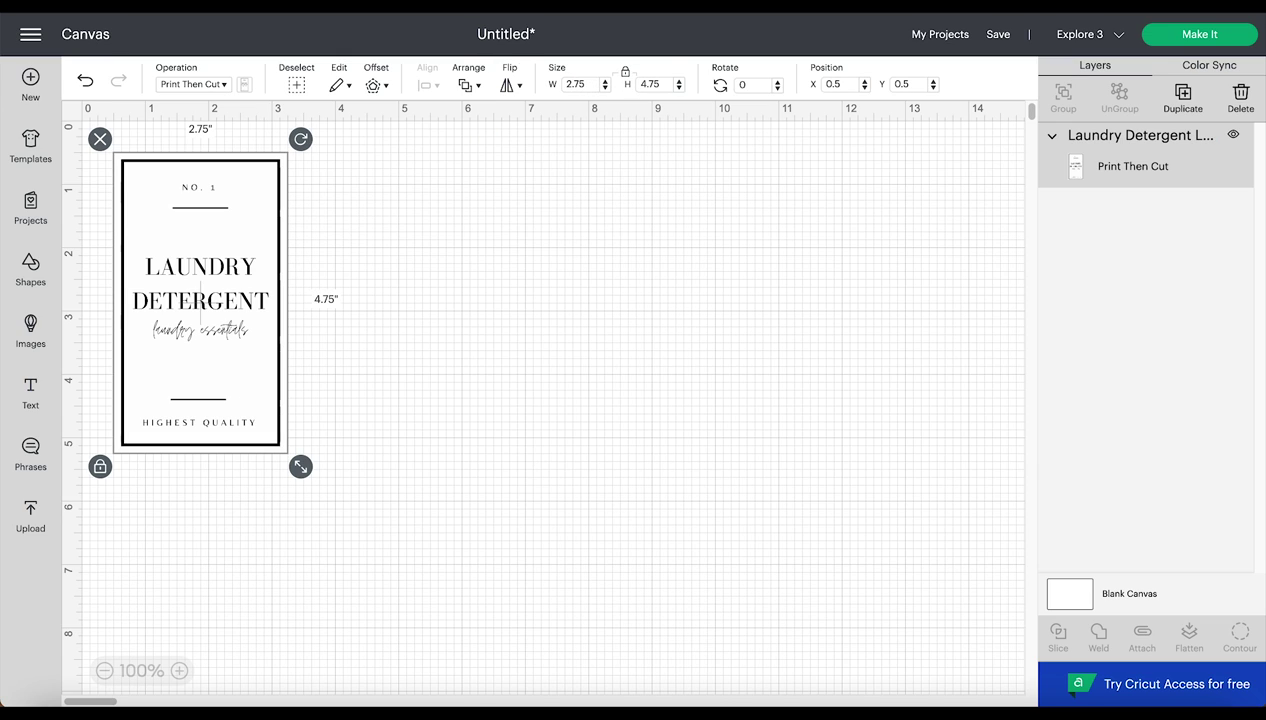
click(388, 285)
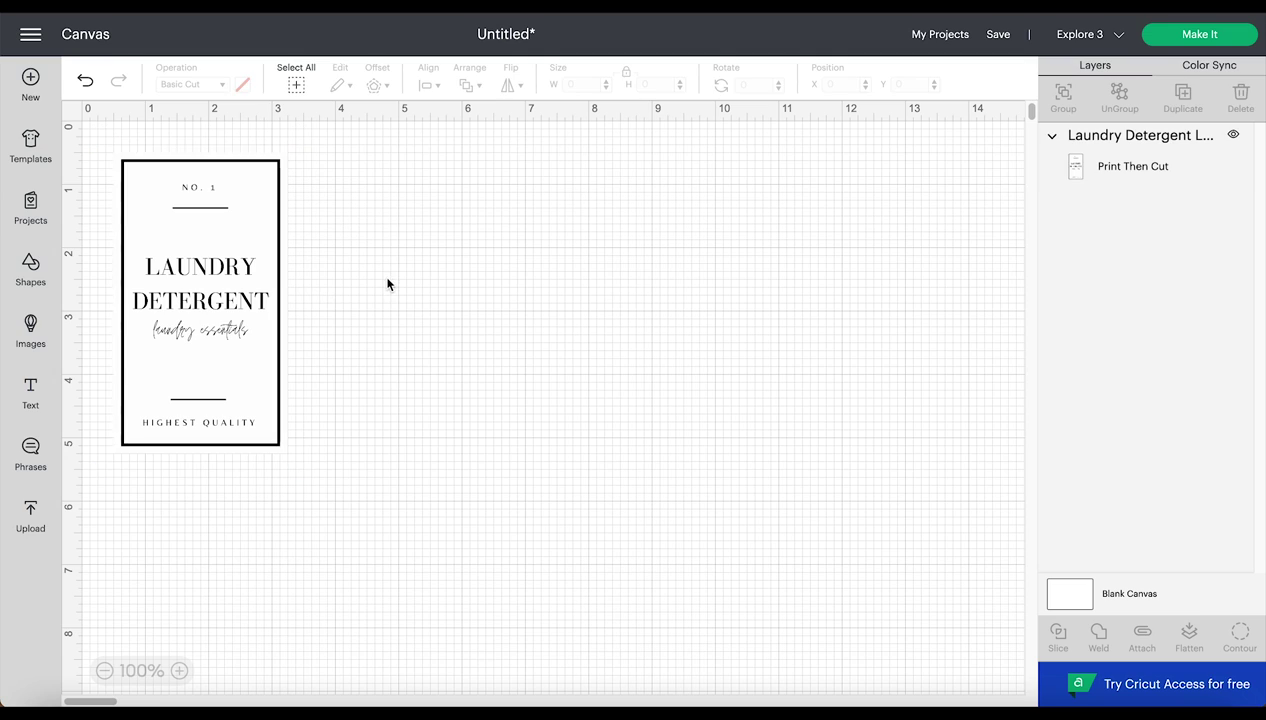
click(238, 314)
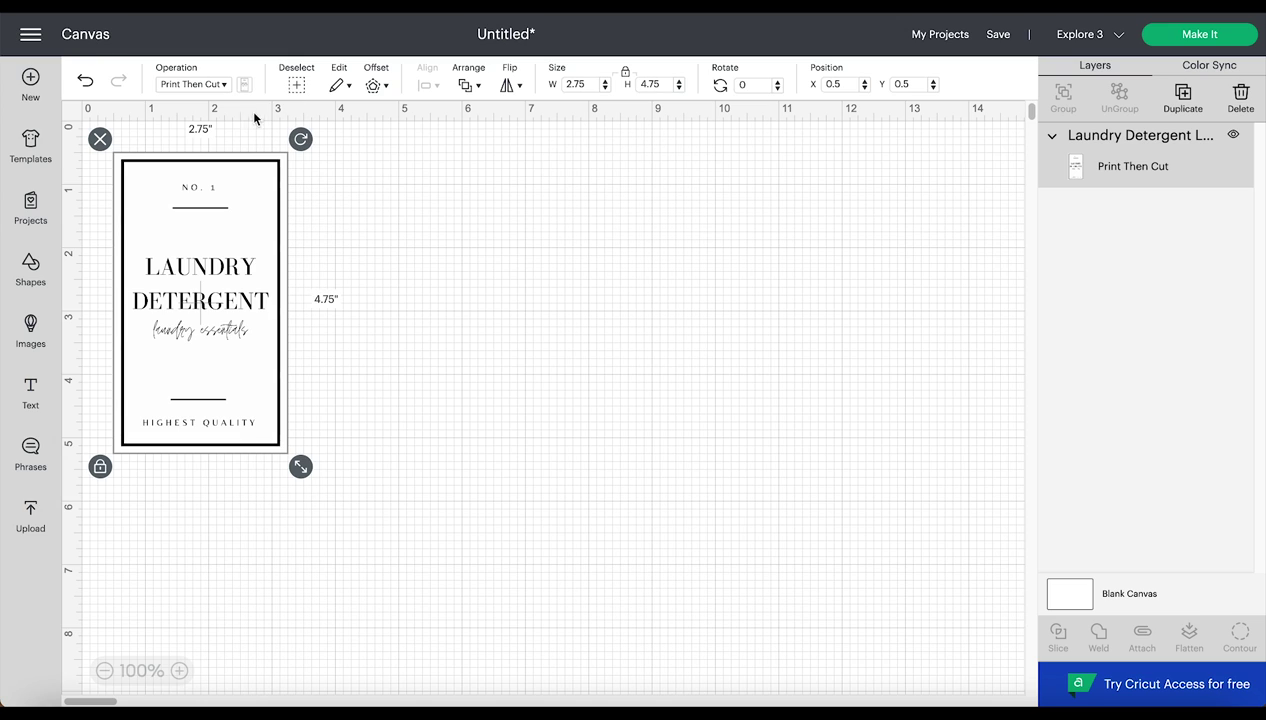
click(34, 265)
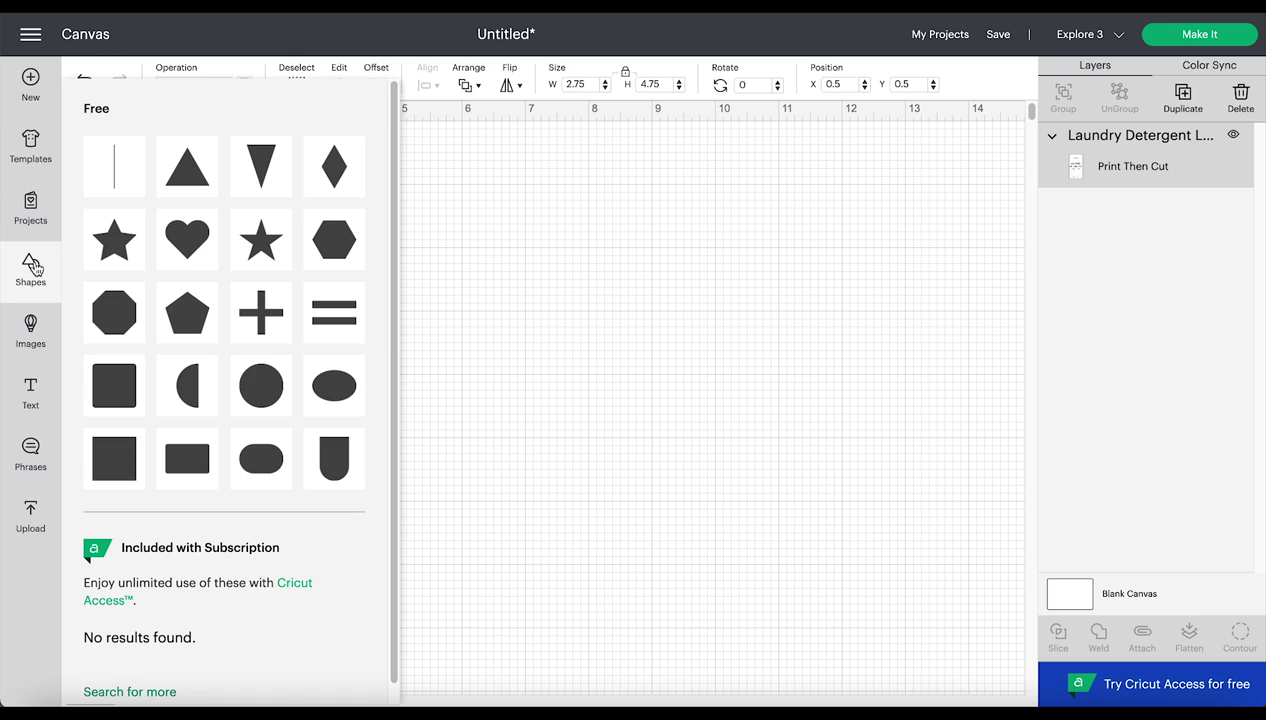
Add a square with unlocked proportions sized 2.75 × 4.75 in and colour it white.
click(108, 458)
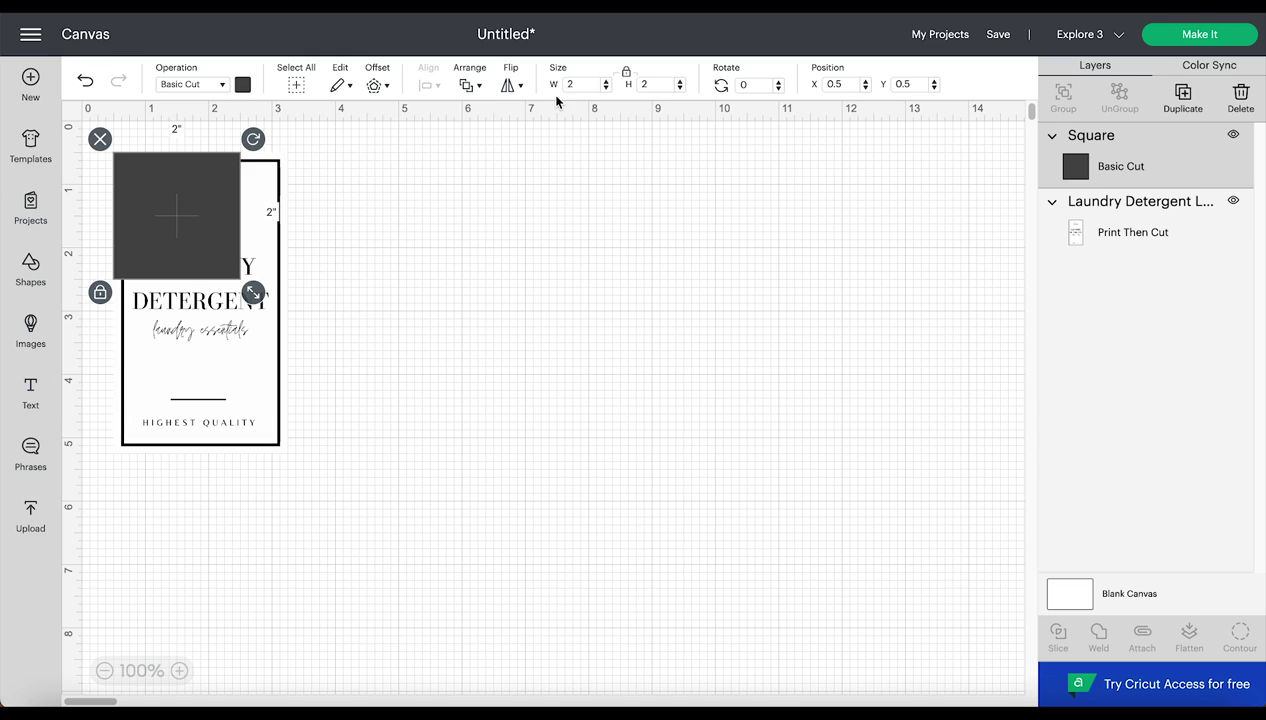
click(627, 76)
click(585, 84)
text(.75)
key(Tab)
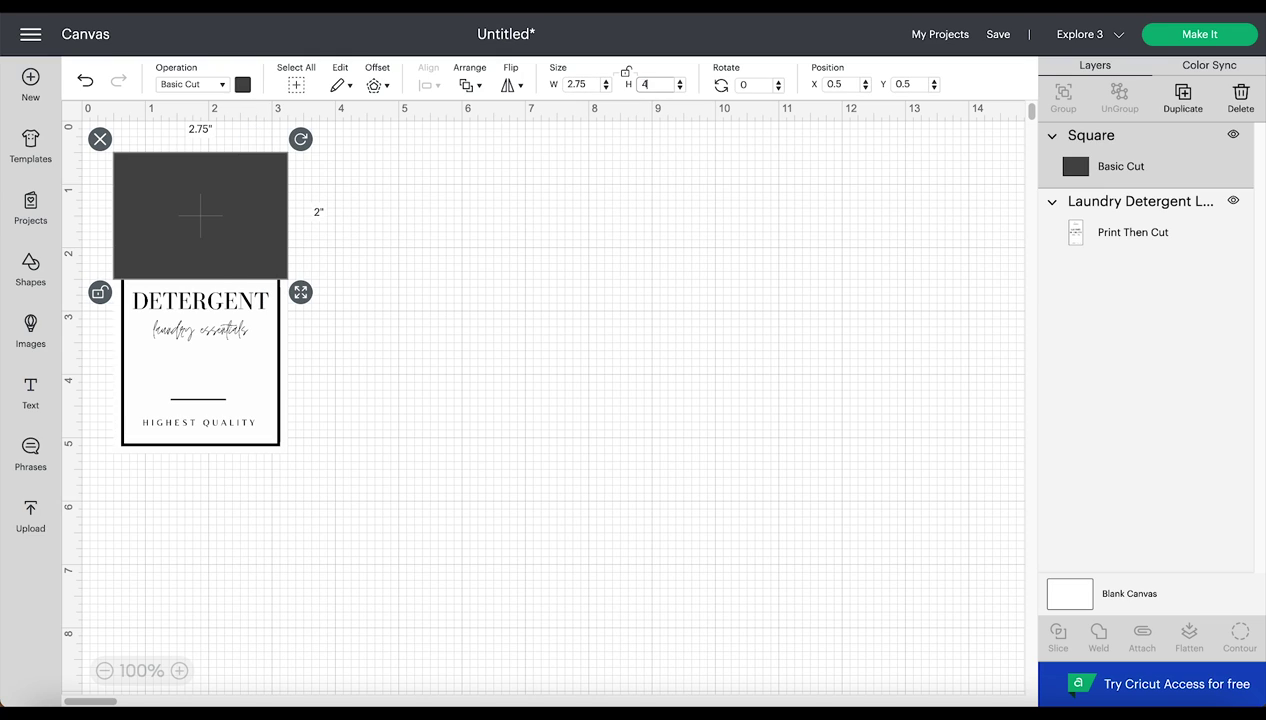
key(Return)
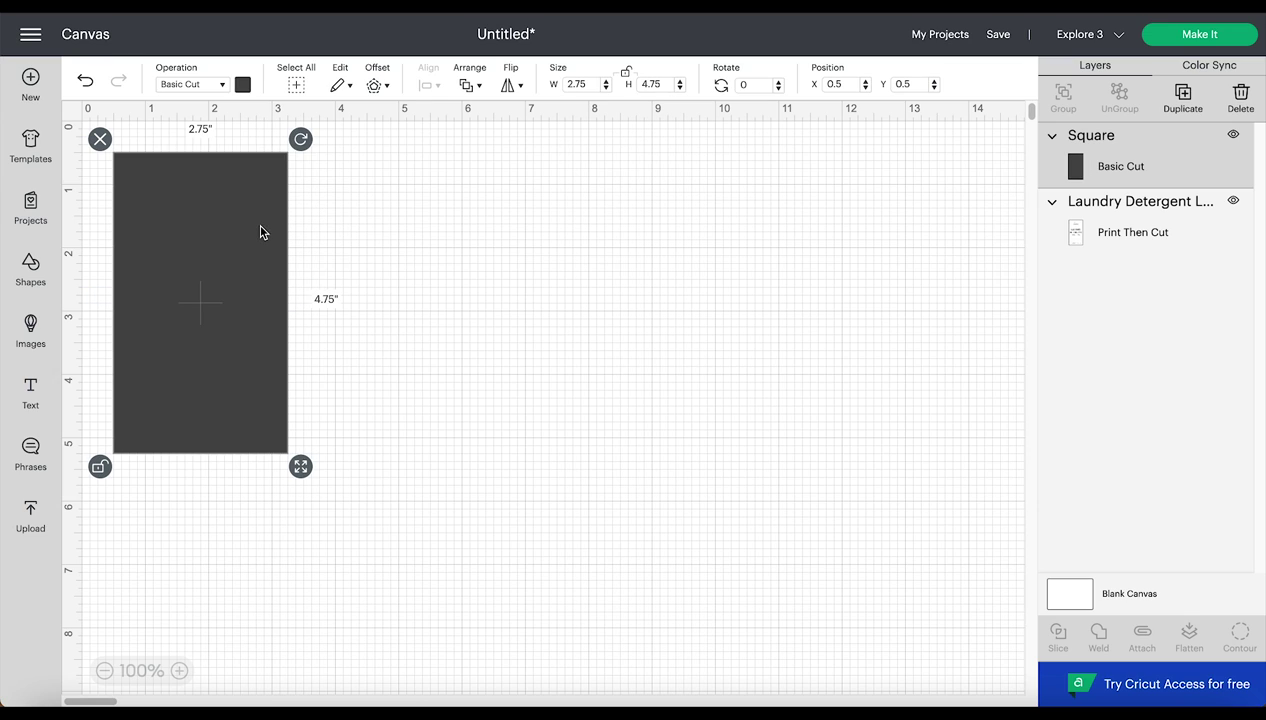
click(242, 84)
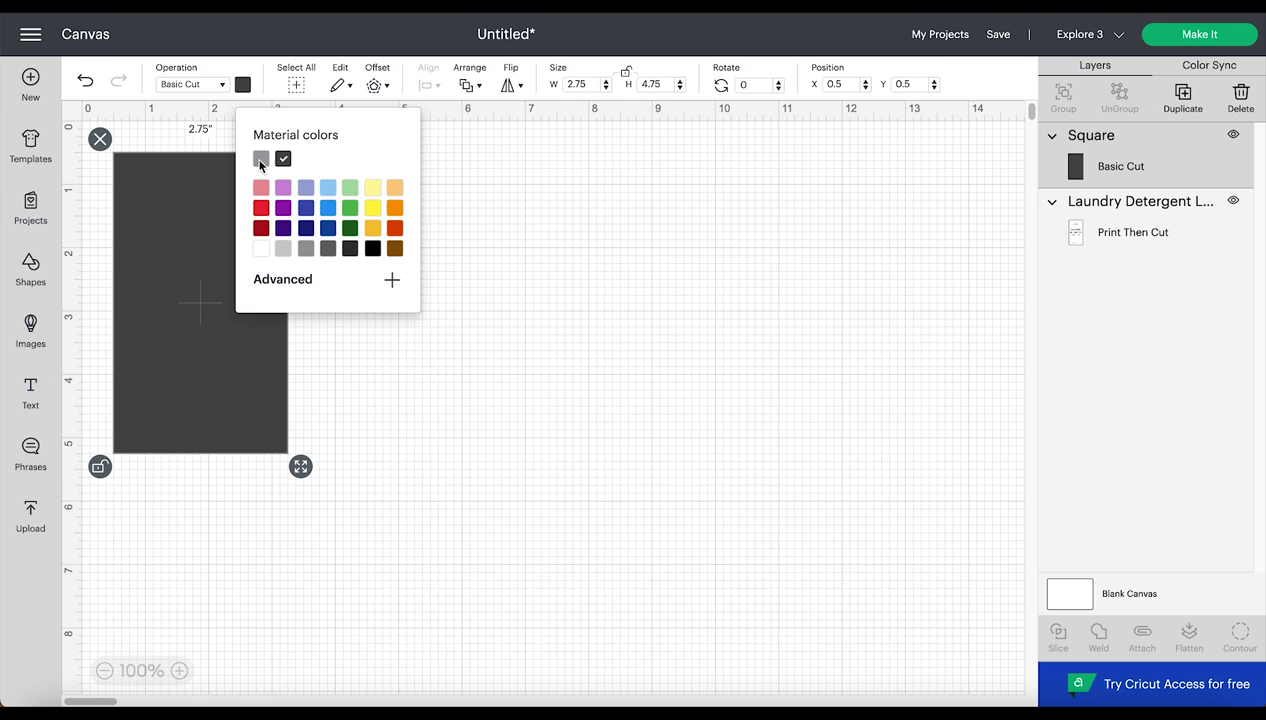
click(264, 251)
click(246, 350)
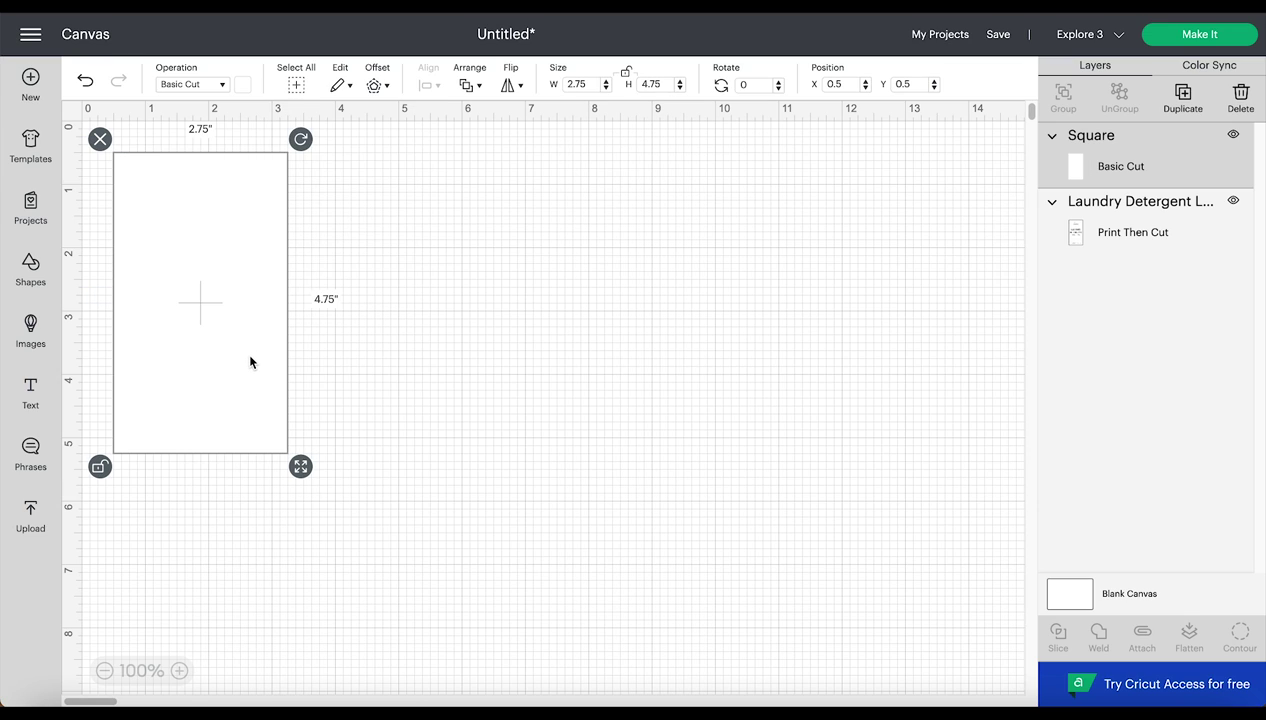
Centre the white rectangle and label on each other horizontally and vertically.
click(340, 322)
drag(341, 316, 180, 314)
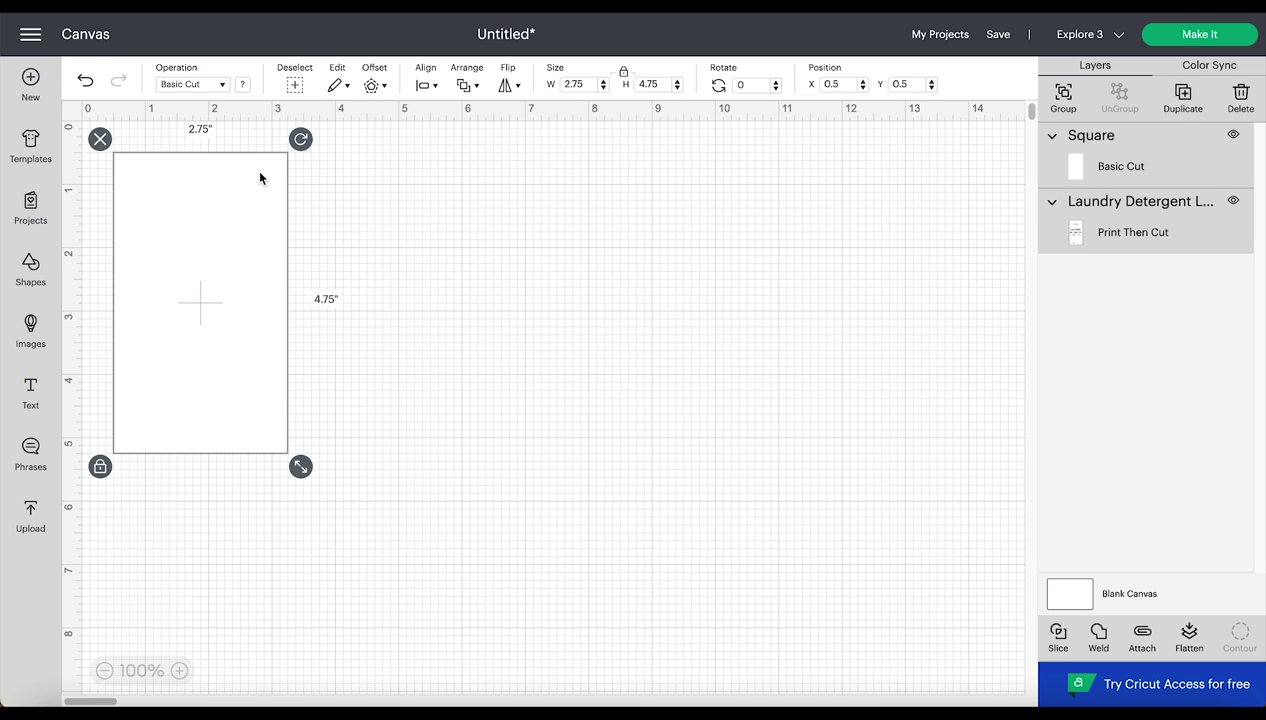
click(468, 88)
click(441, 86)
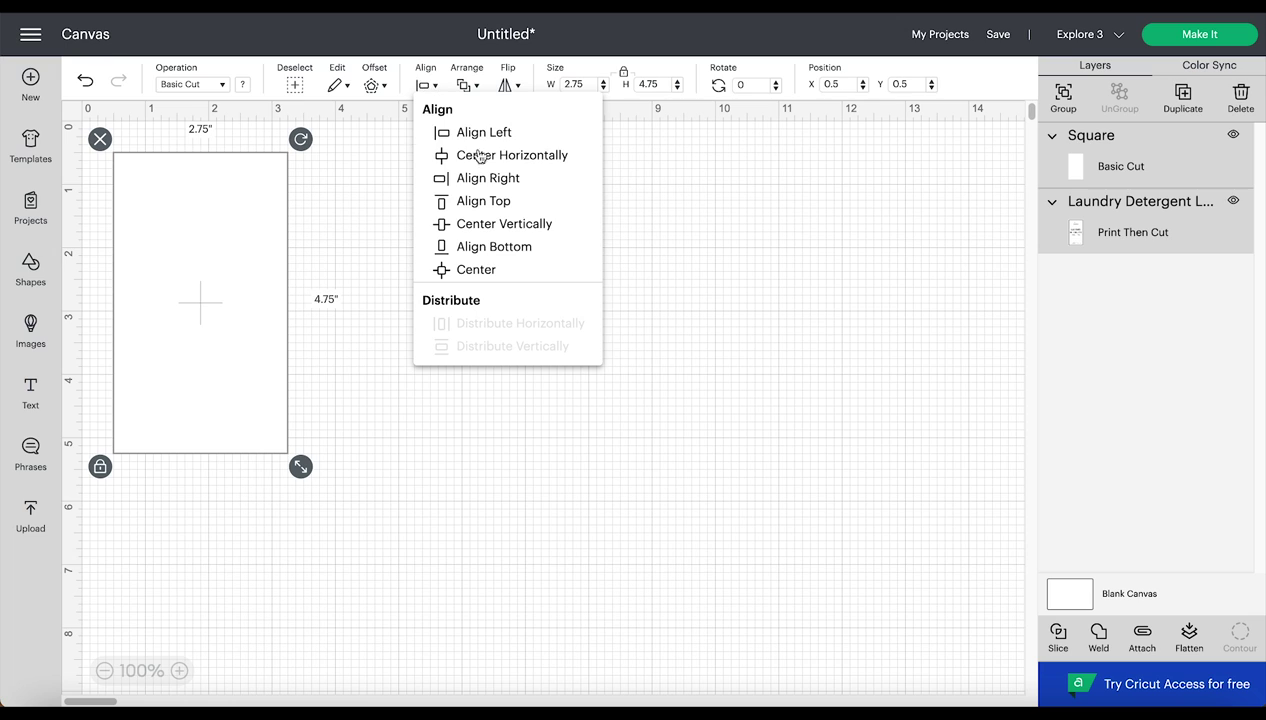
click(478, 157)
click(428, 86)
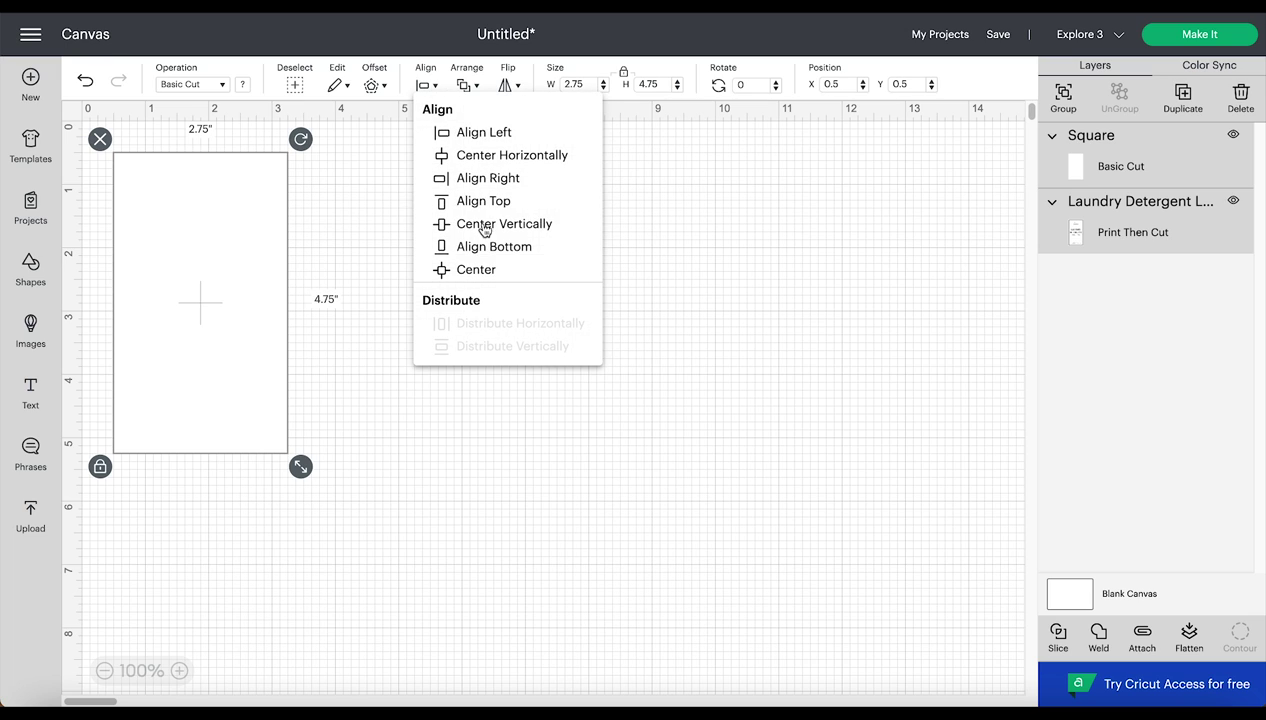
click(485, 224)
click(232, 279)
right_click(228, 270)
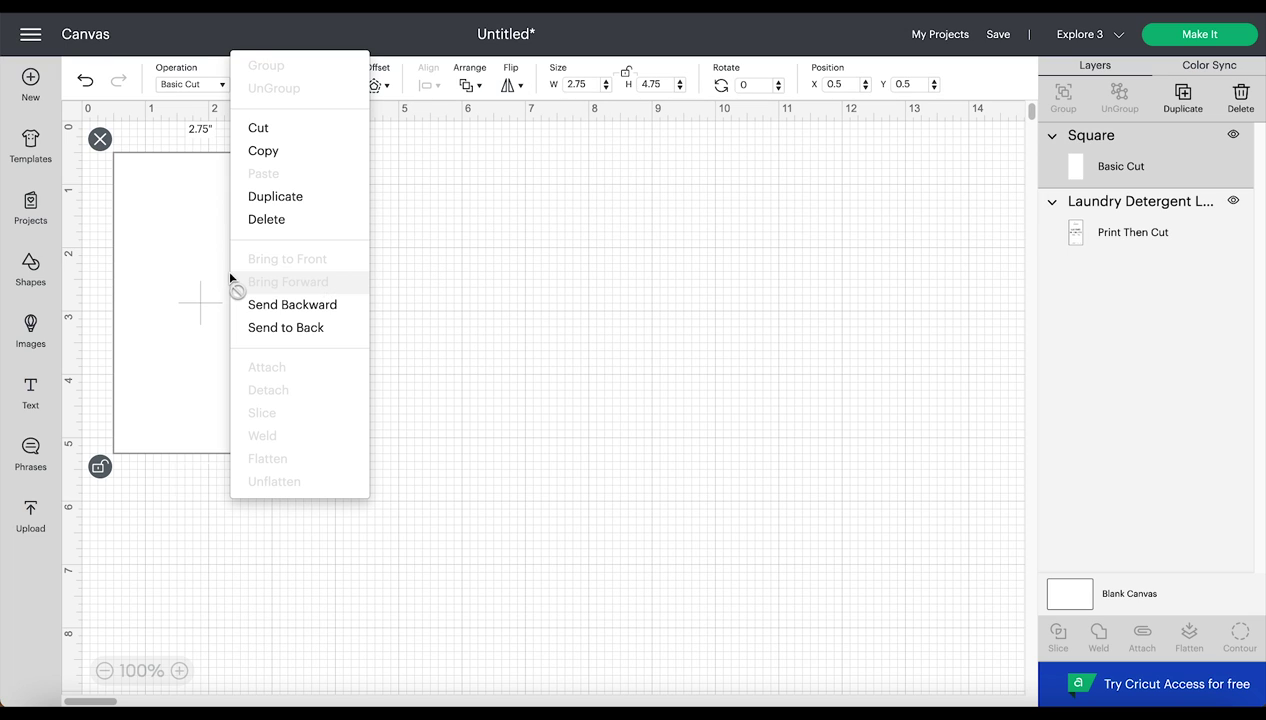
Send the white rectangle backward behind the label, then group both layers together.
click(273, 316)
click(347, 259)
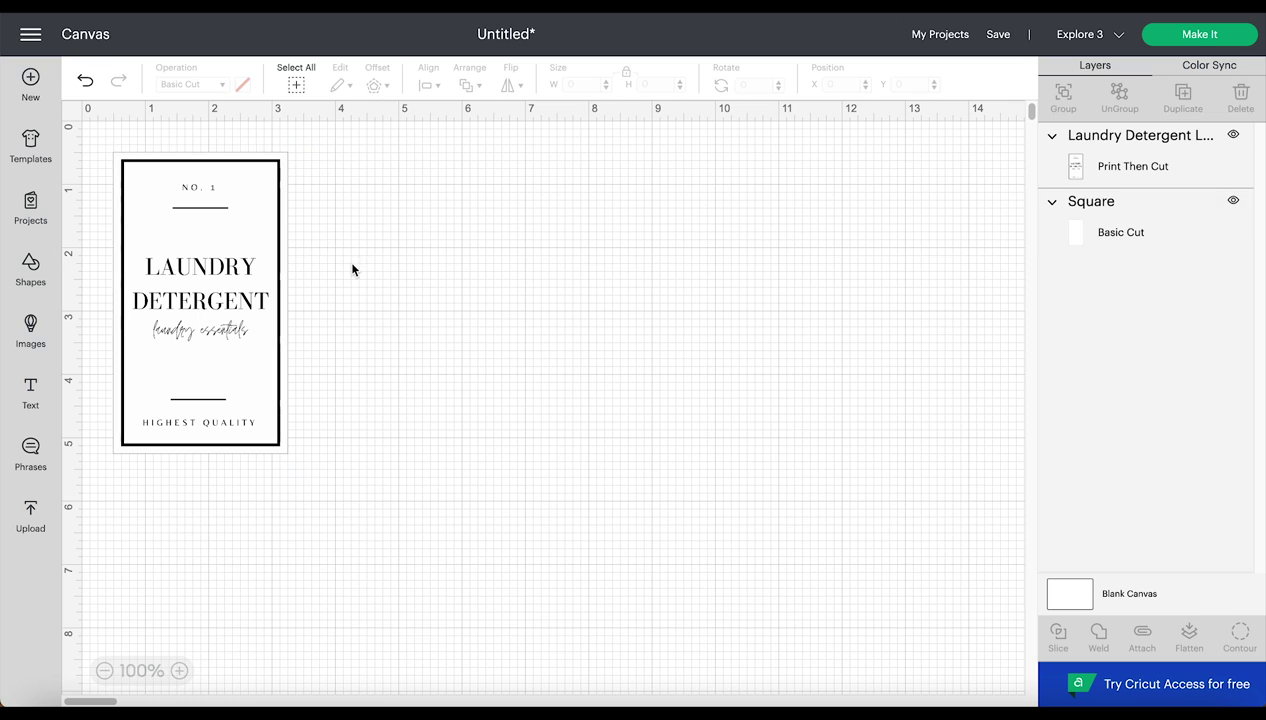
drag(350, 262, 166, 253)
right_click(294, 232)
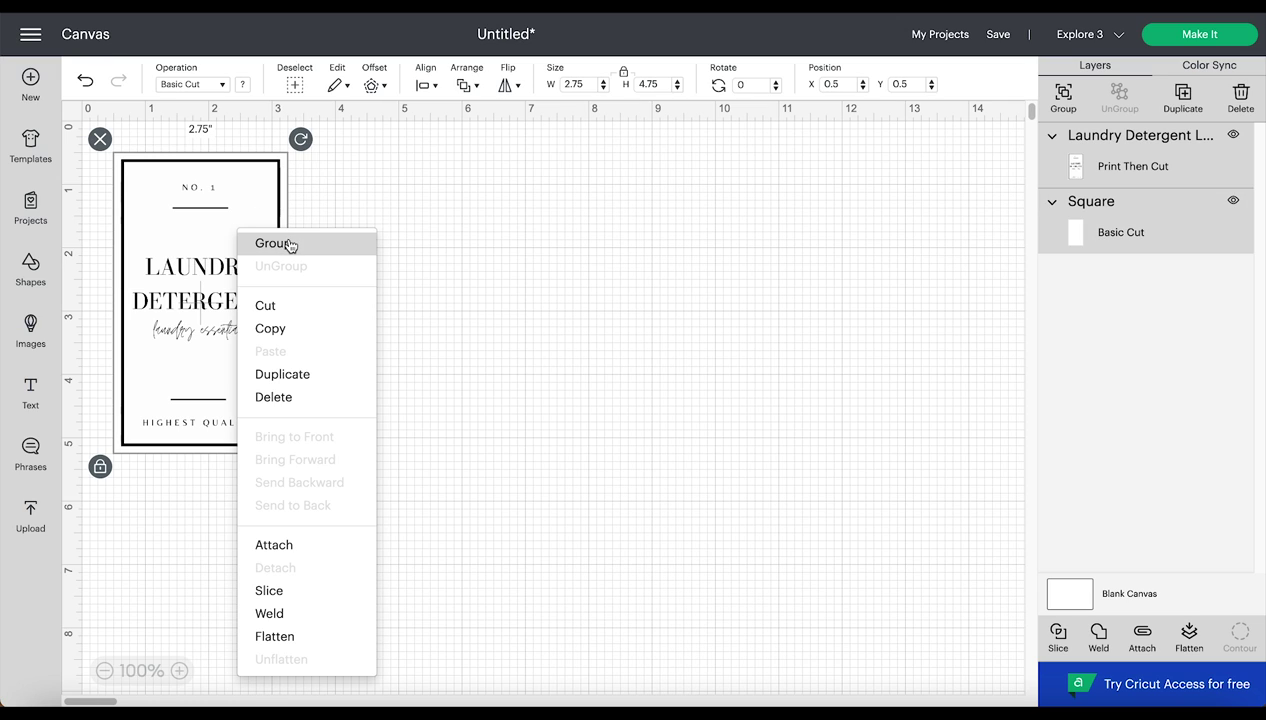
click(290, 243)
click(376, 224)
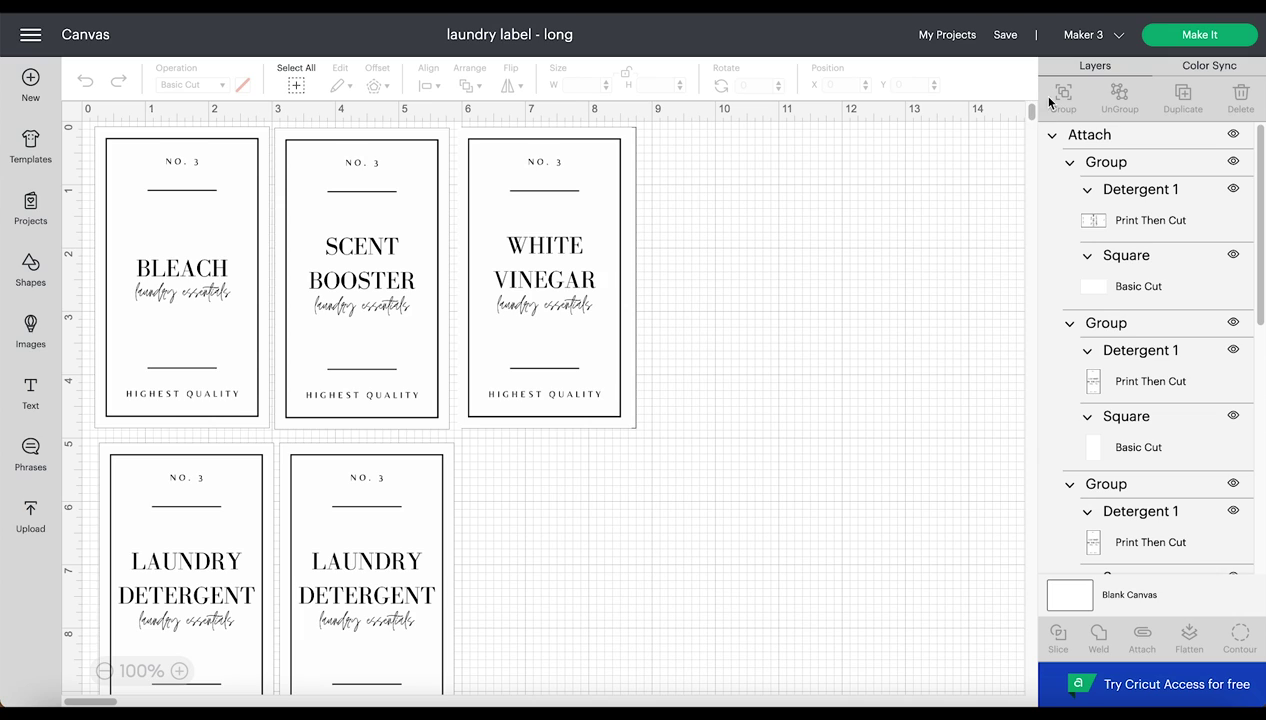
Start Make It and accept the mat layout to reach the Letter-paper make steps.
click(1201, 36)
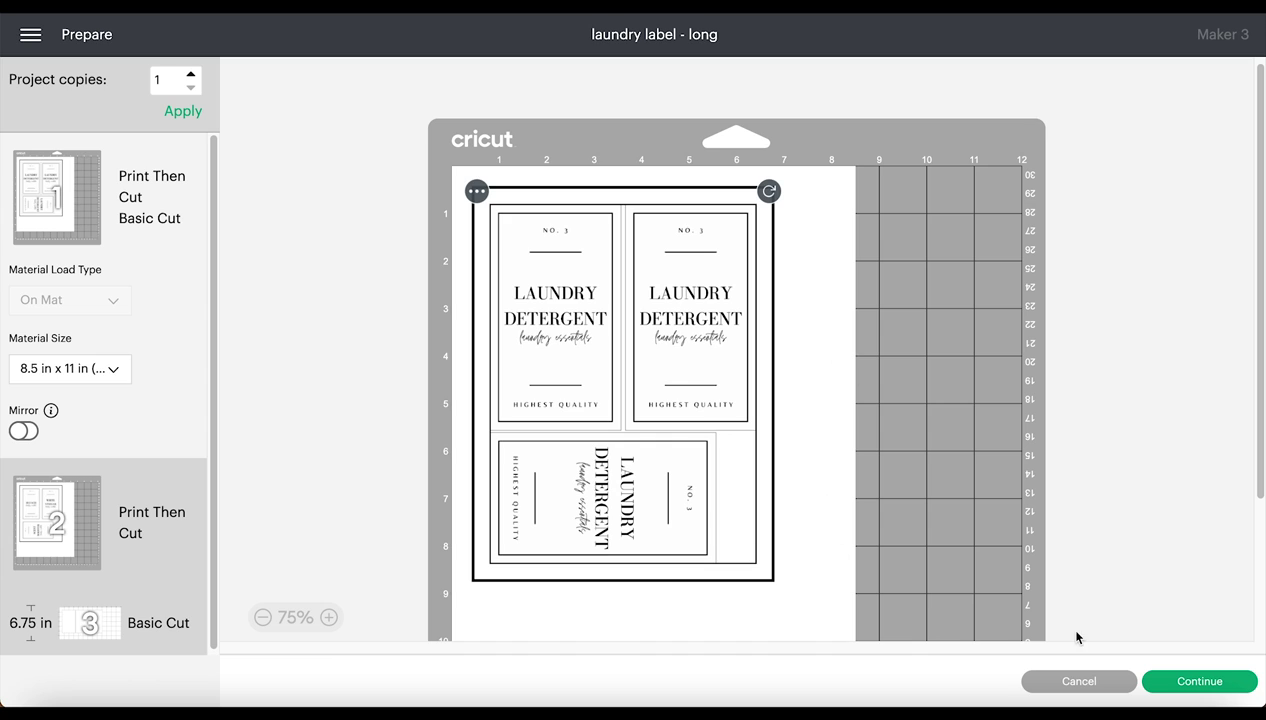
click(1164, 678)
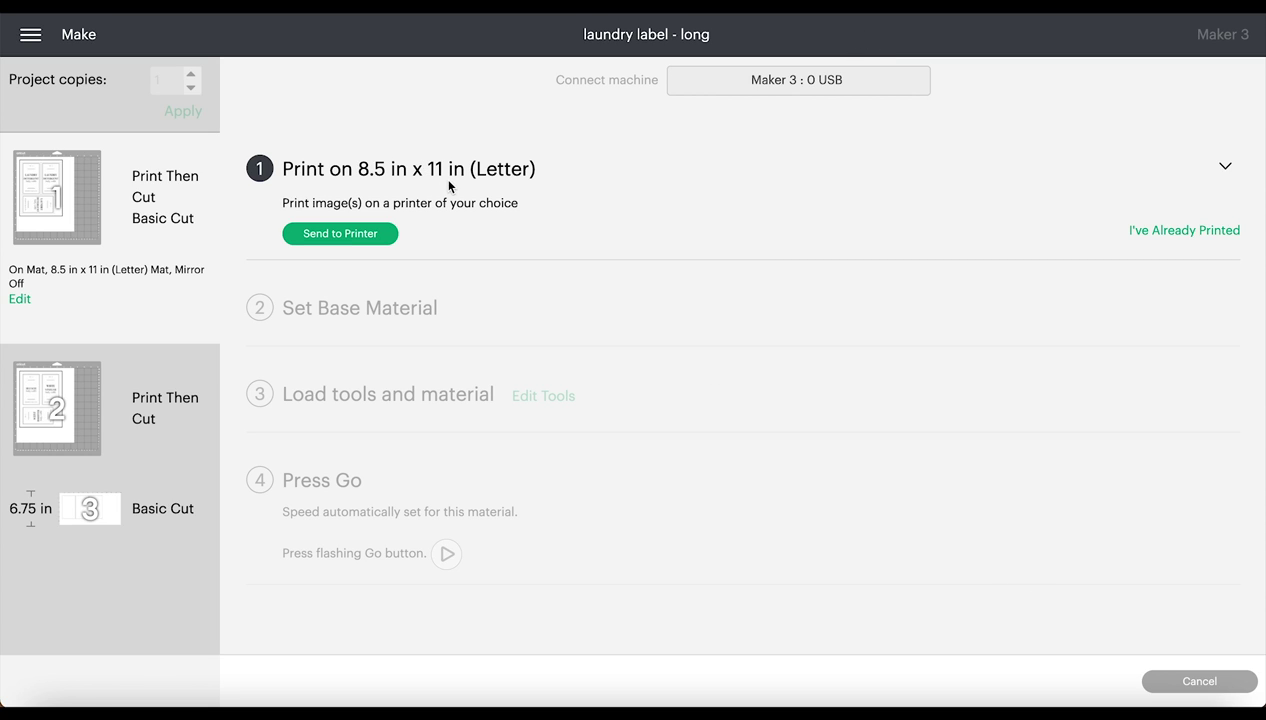
Print the label sheet with Add Bleed turned off.
click(364, 234)
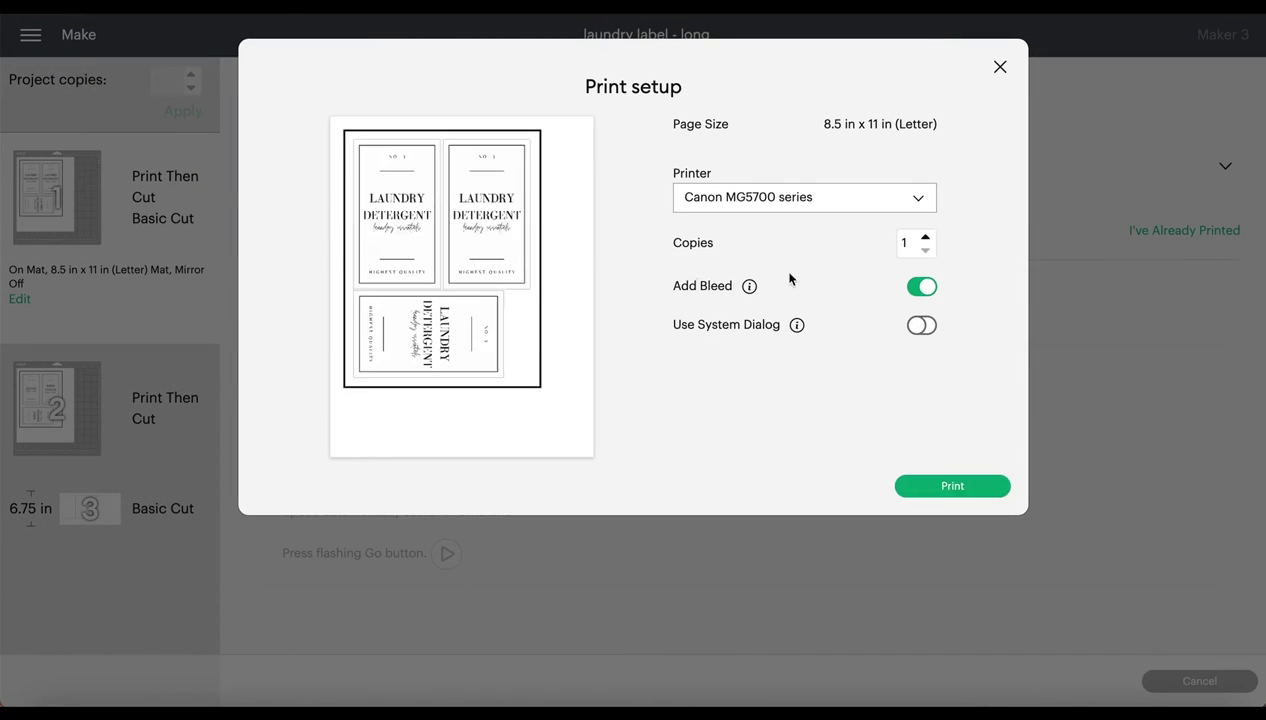
click(924, 288)
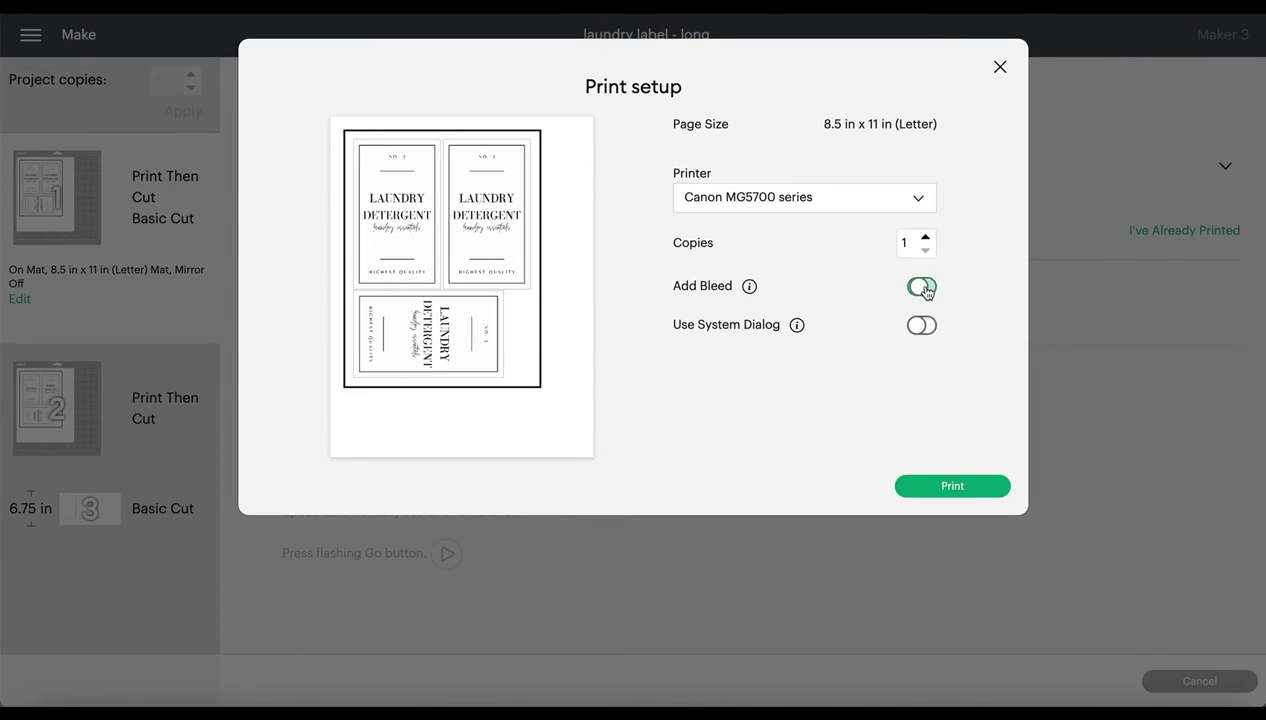
click(955, 487)
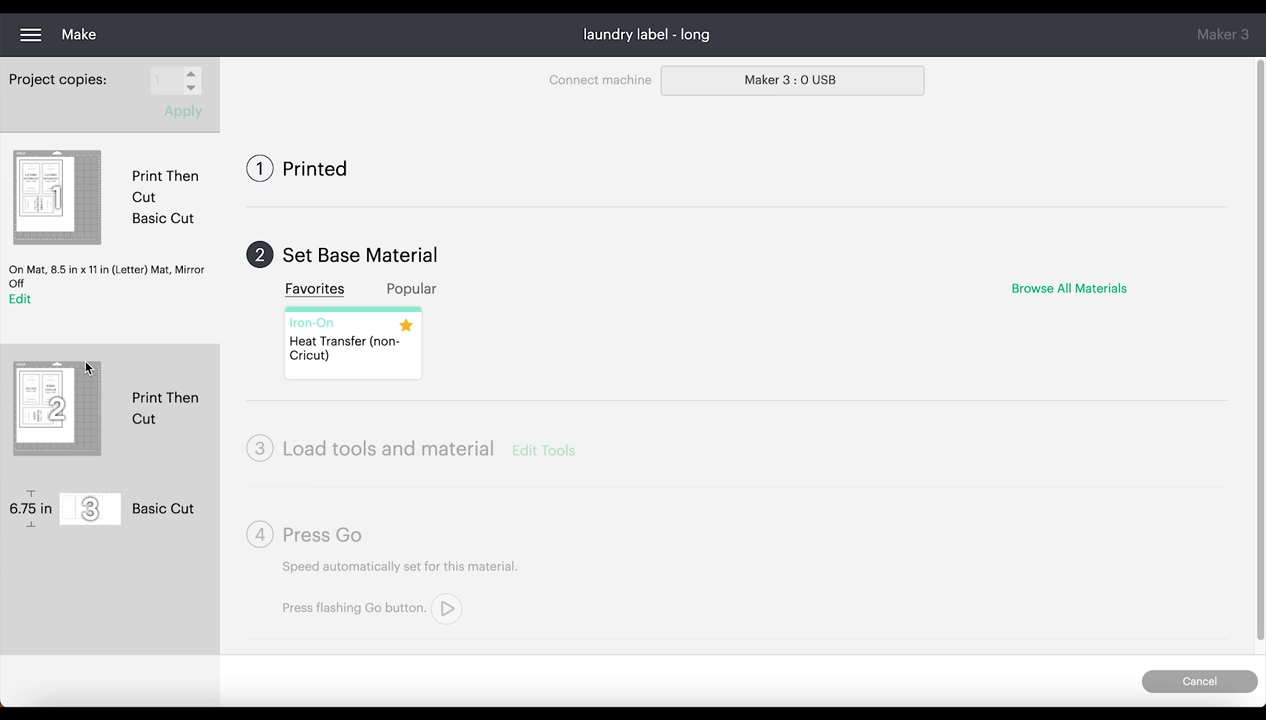
Search materials for 'STICKER' and set the base material to Printable Sticker Paper (White).
click(1085, 293)
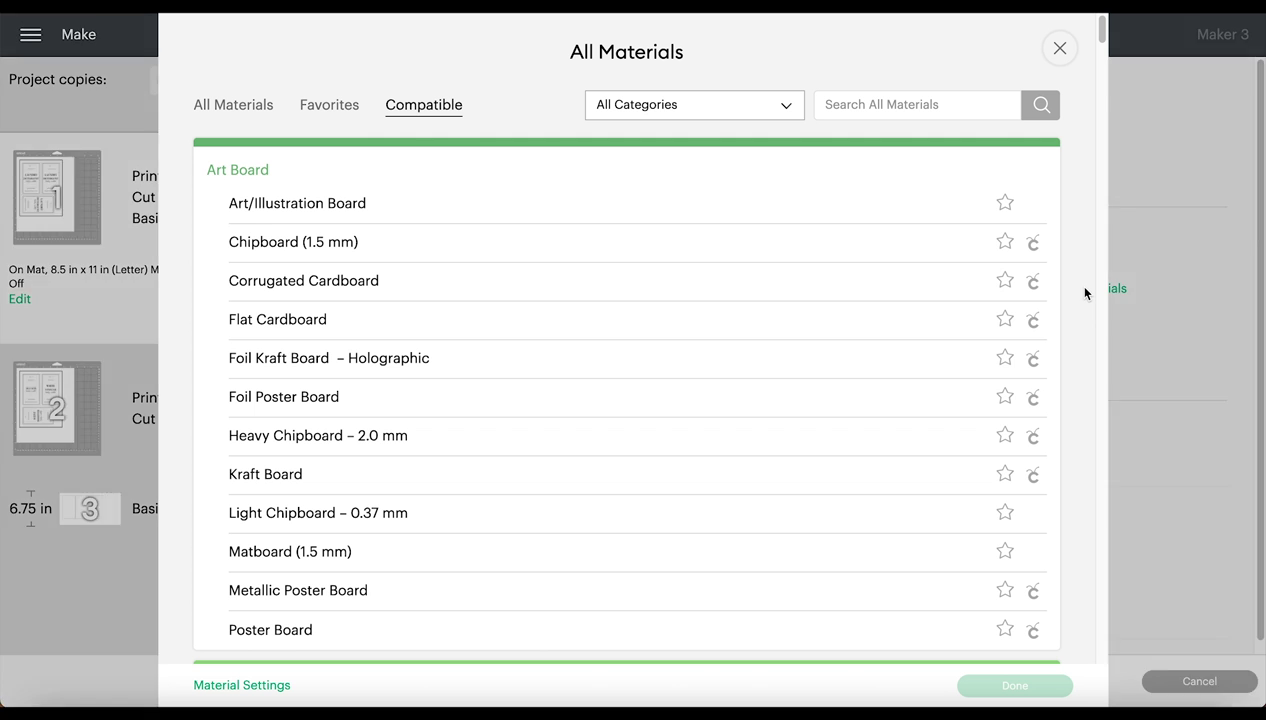
click(864, 105)
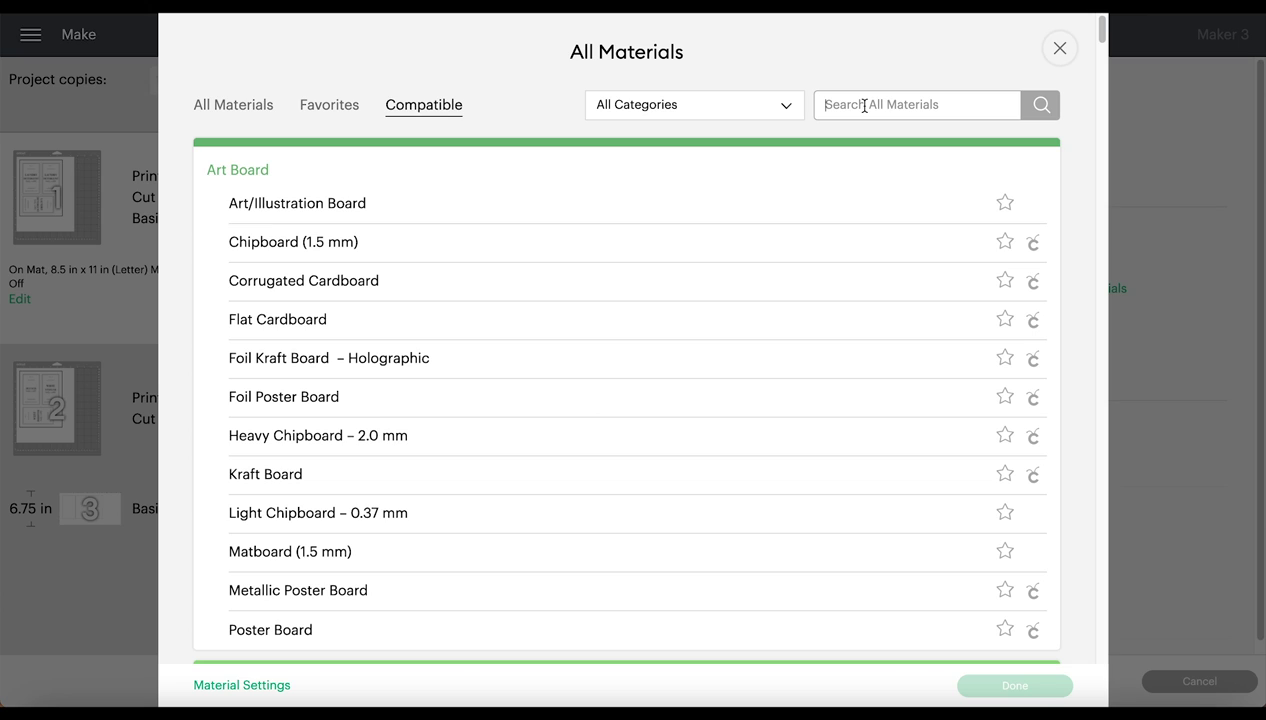
text(STICK)
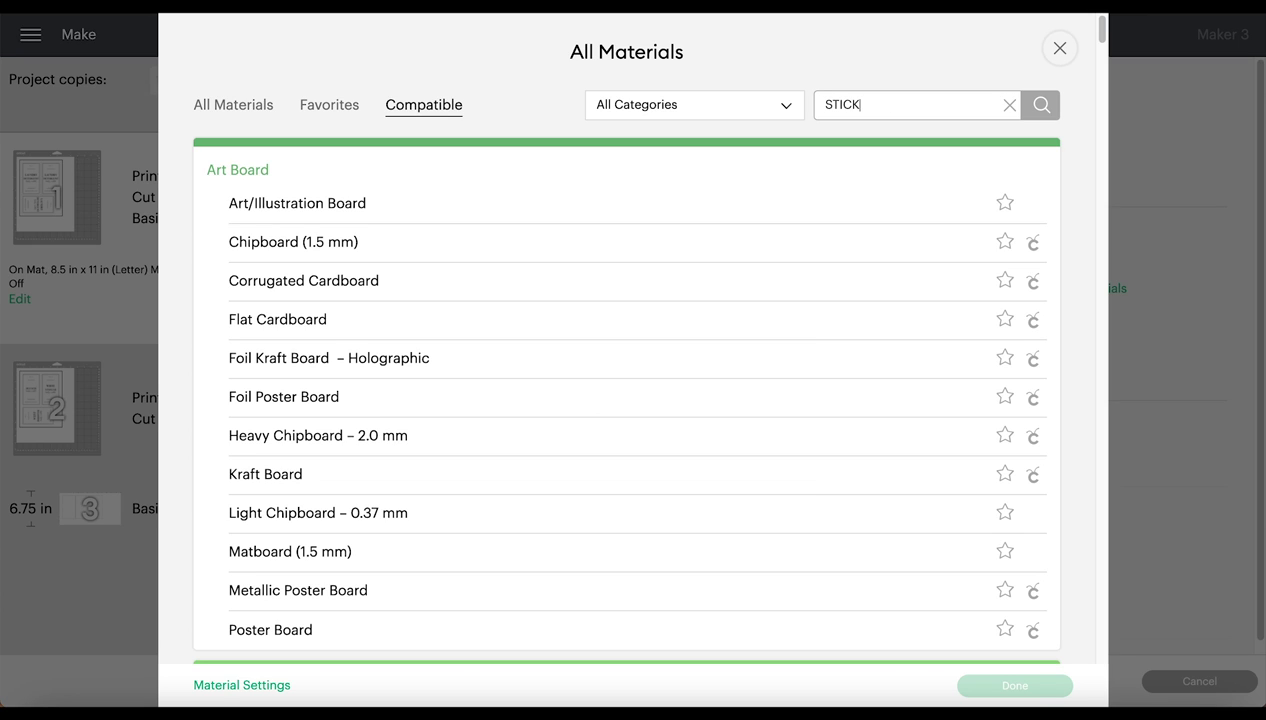
text(ER)
key(Return)
click(418, 228)
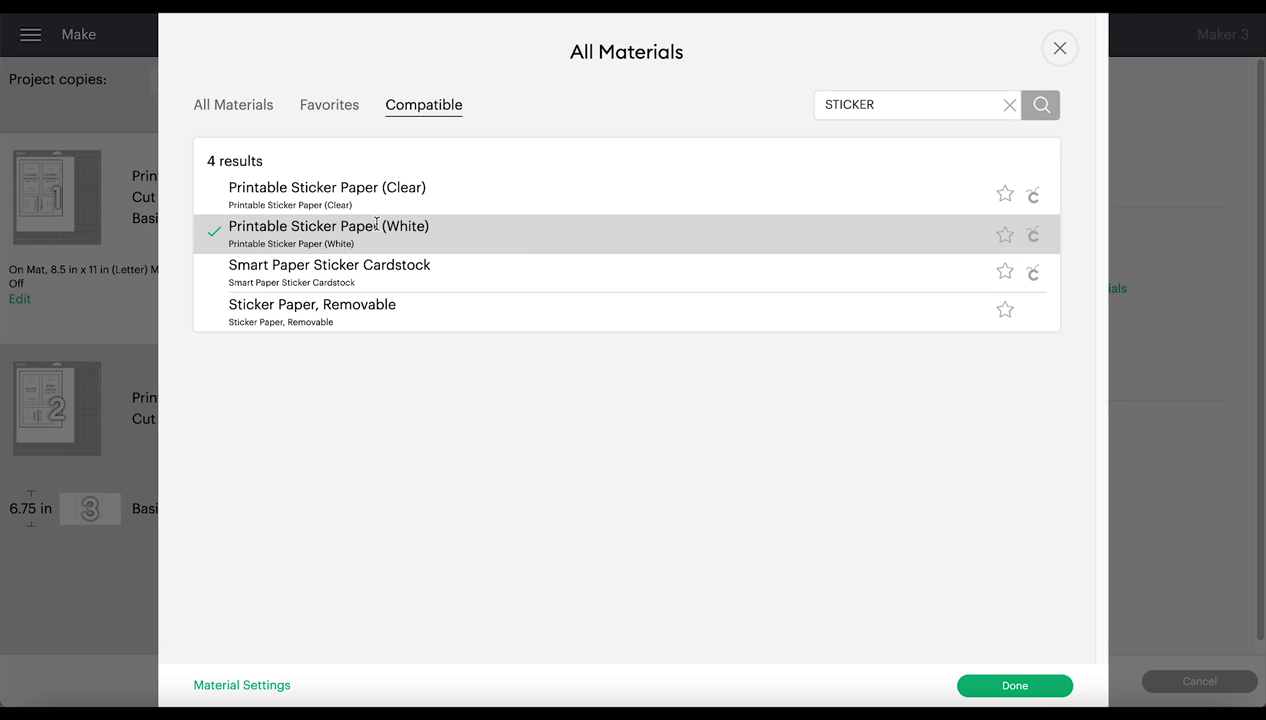
click(1029, 681)
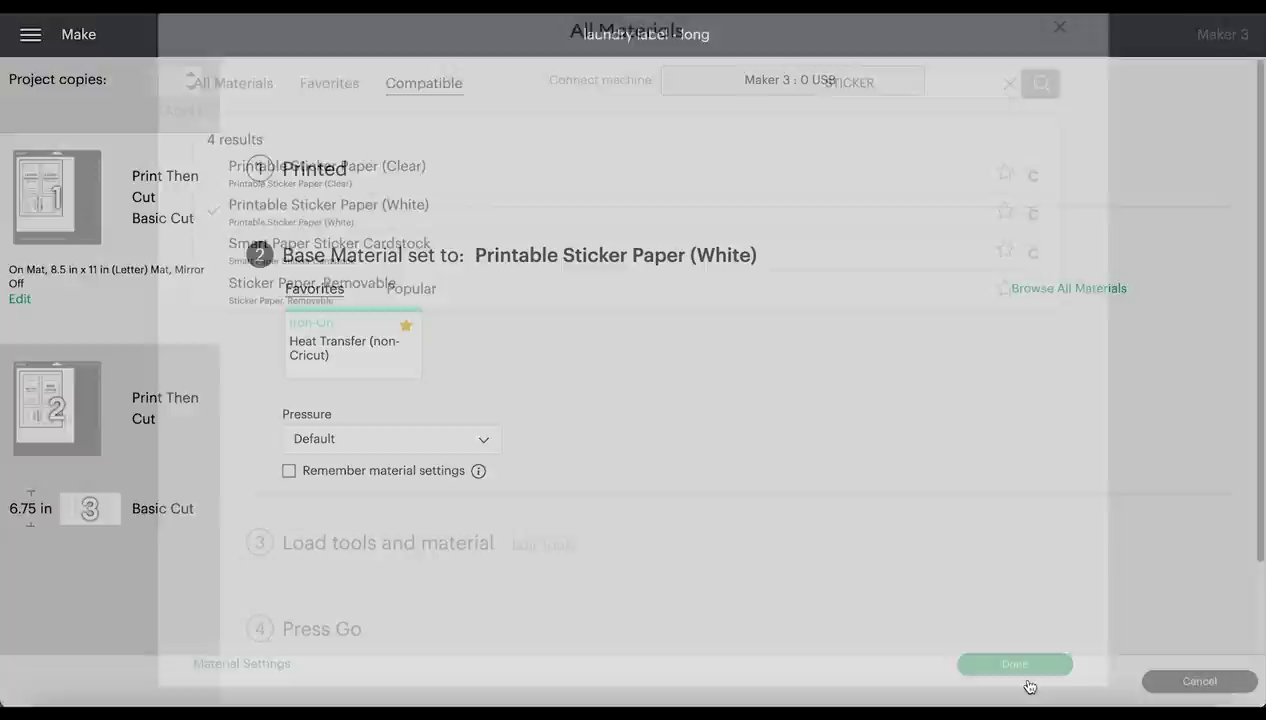